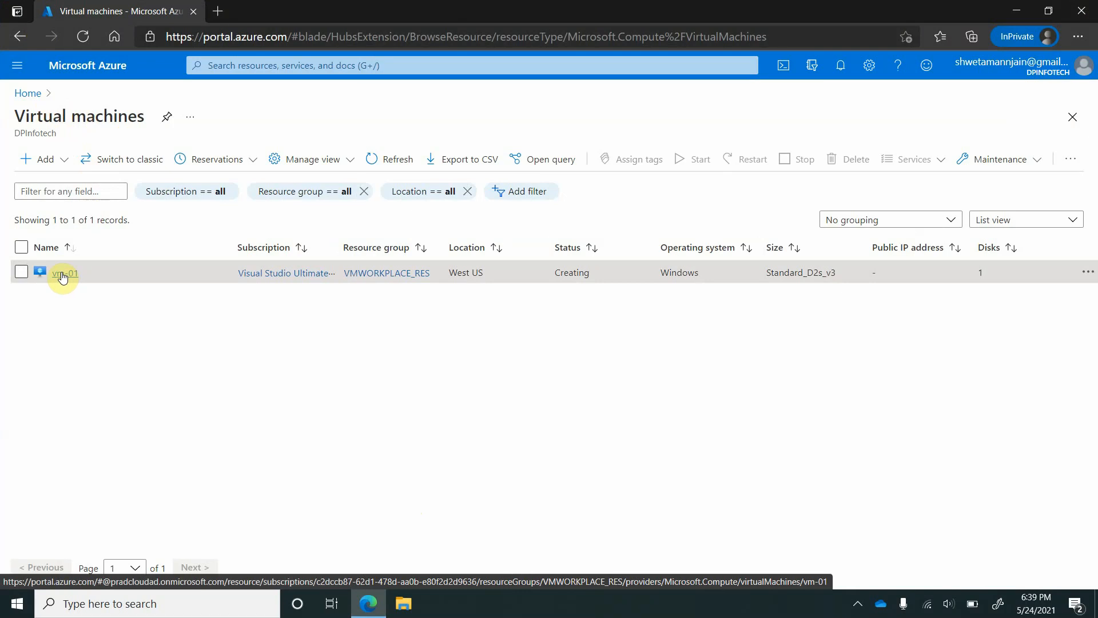
Open the virtual machine vm-01 and bring up its Auto-shutdown settings
click(64, 275)
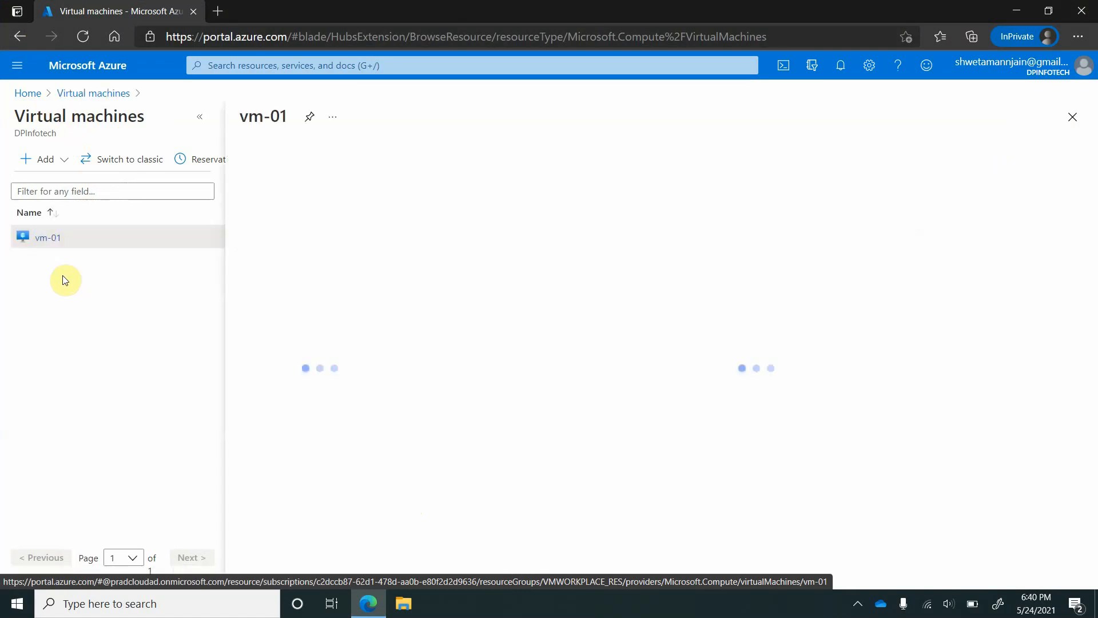
click(199, 115)
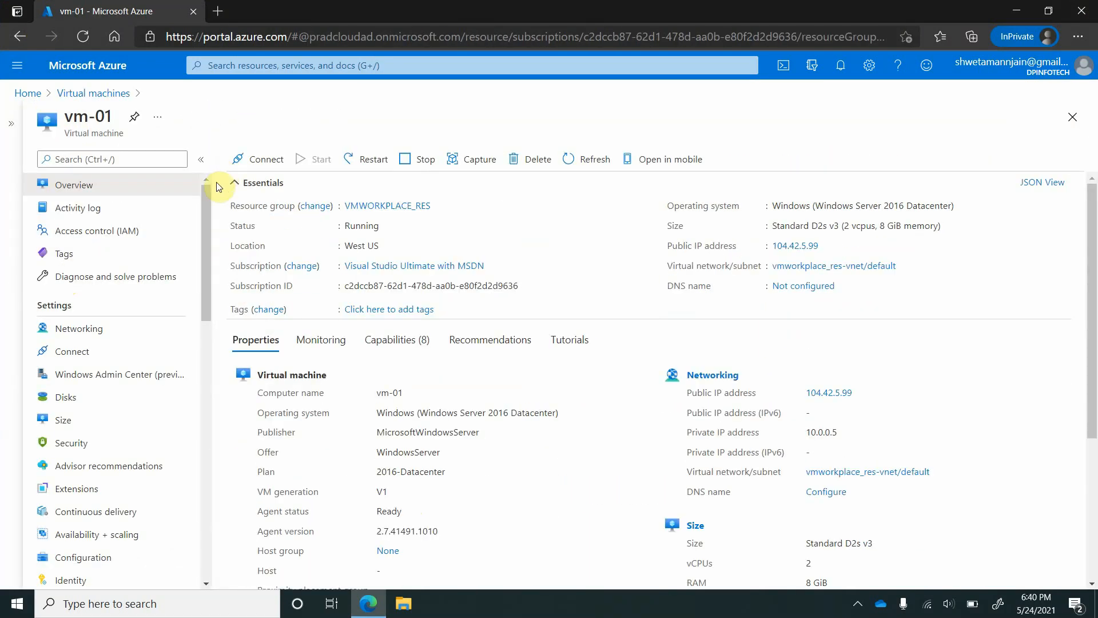
scroll(417, 363, down, 5)
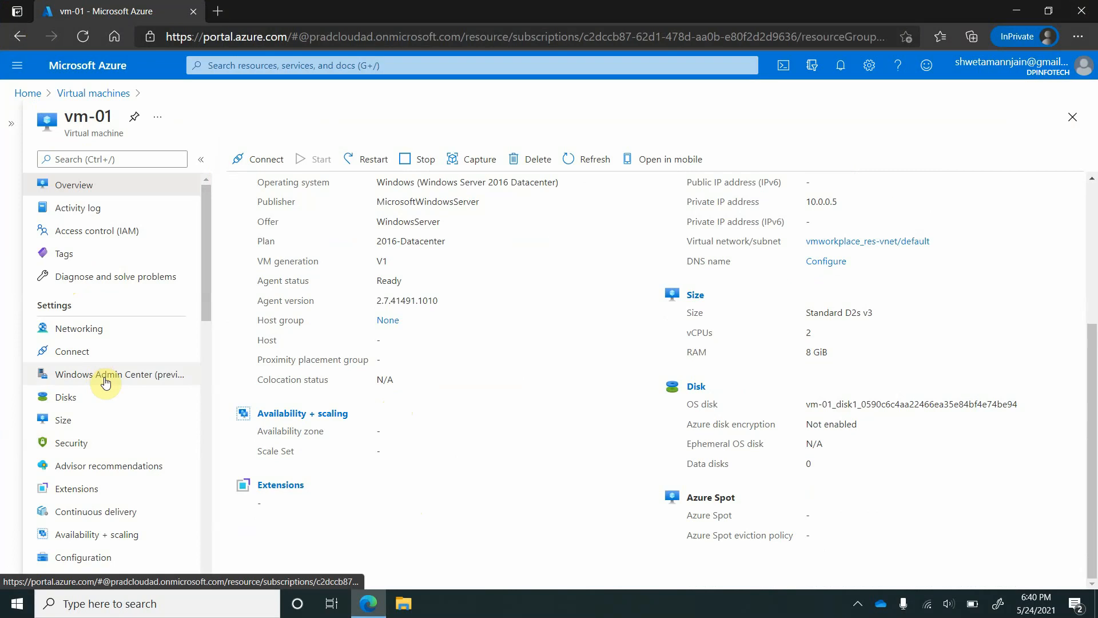
scroll(128, 468, down, 3)
scroll(128, 468, down, 1)
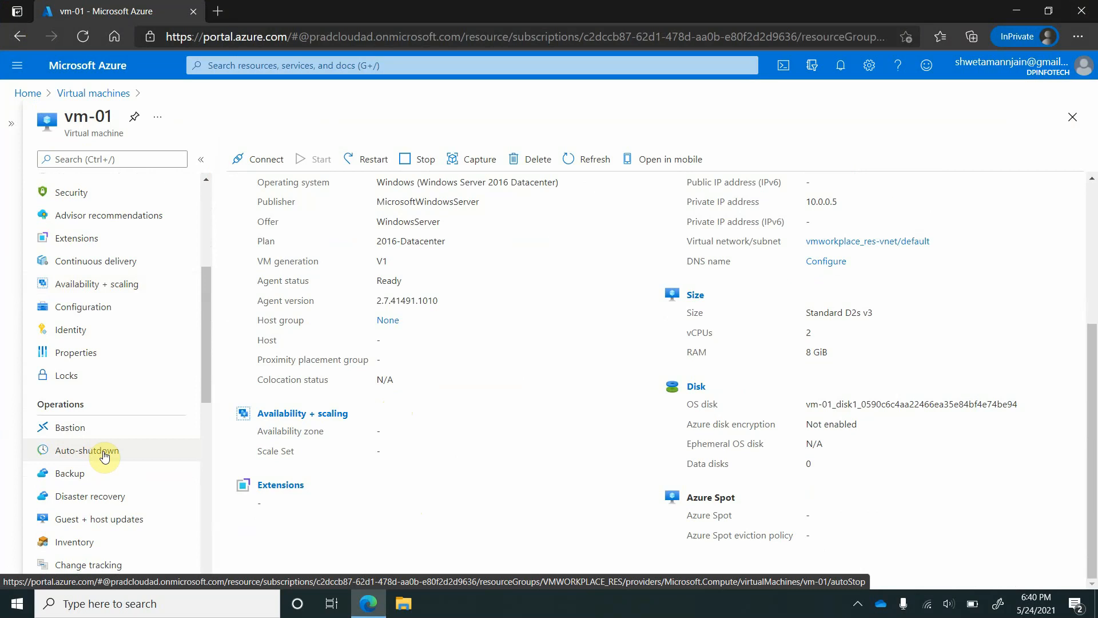
click(103, 455)
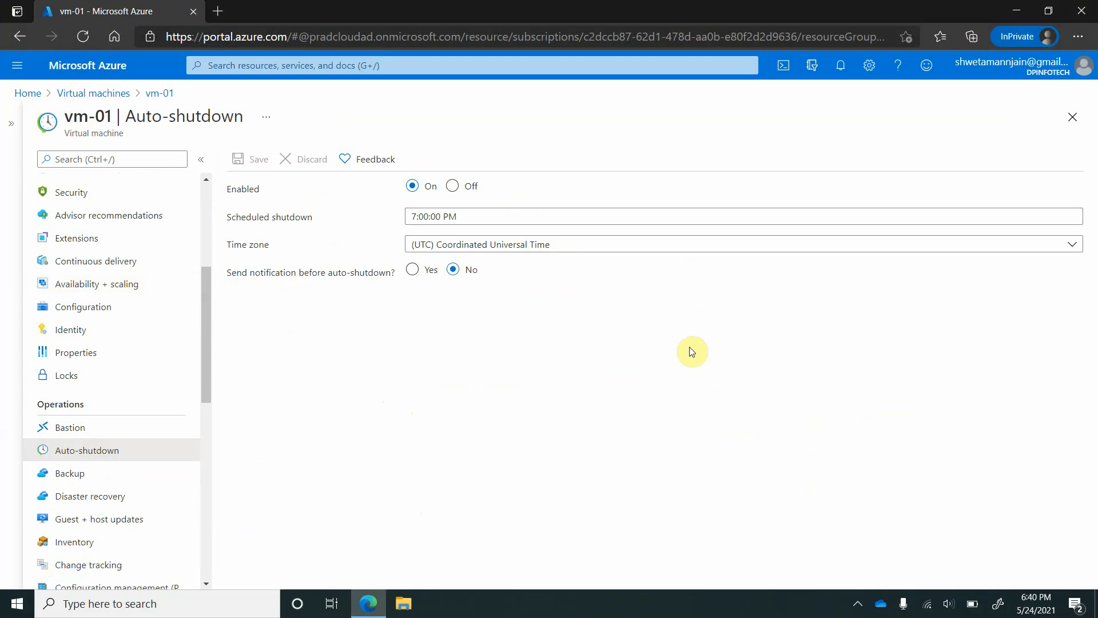
Try enabling the notification before auto-shutdown for vm-01 and discard the changes
click(591, 245)
click(604, 460)
click(411, 271)
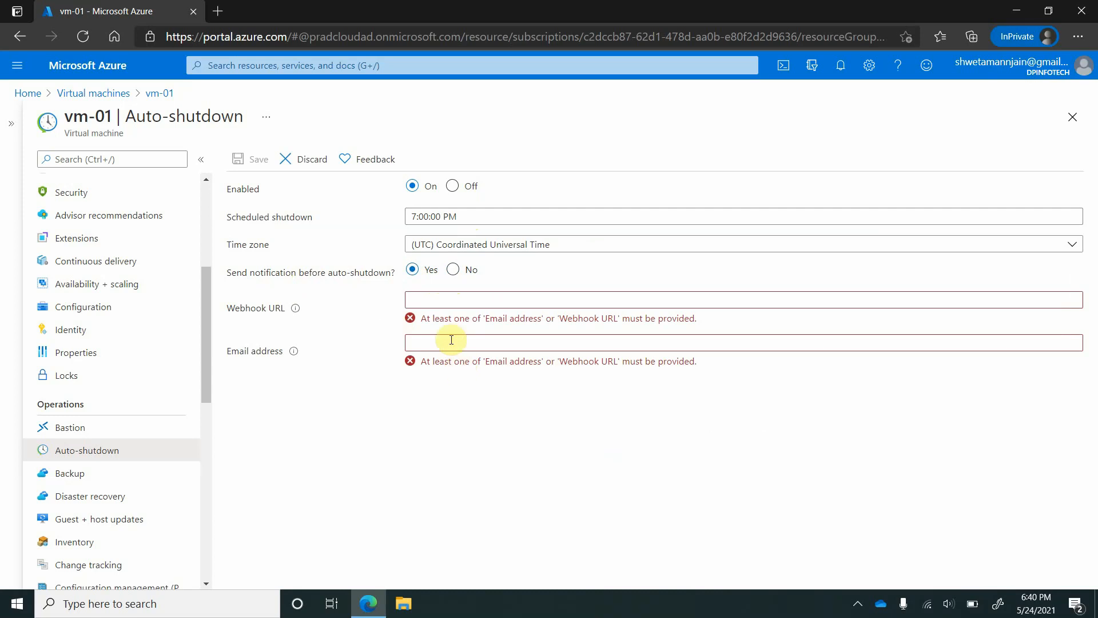
click(453, 269)
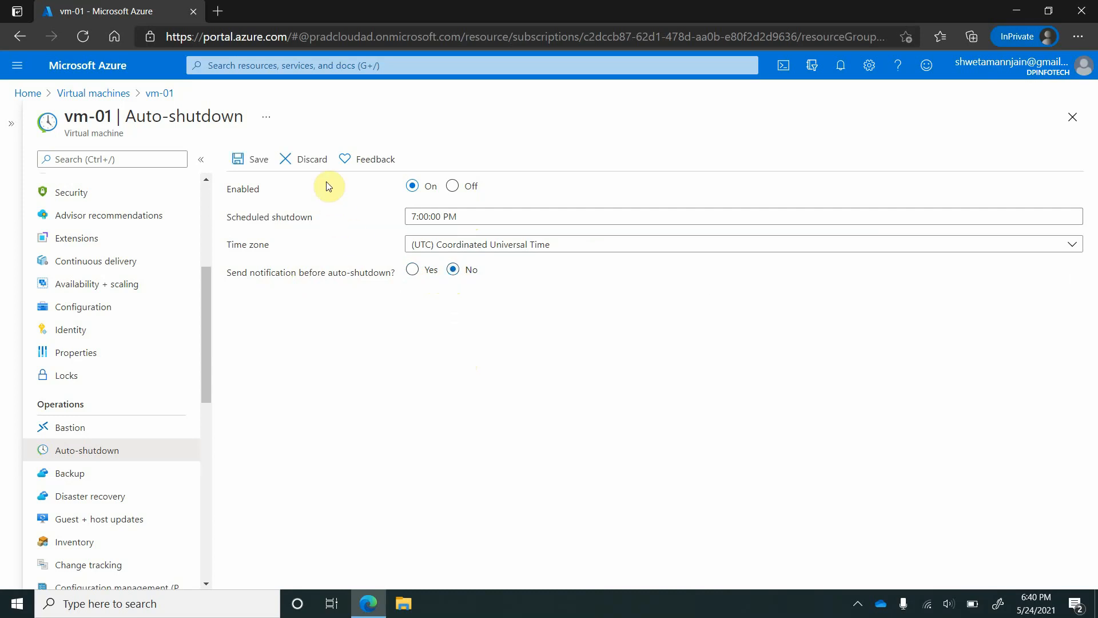
click(309, 165)
Add an automation task to vm-01 using the Power off Virtual Machine template
scroll(139, 466, down, 6)
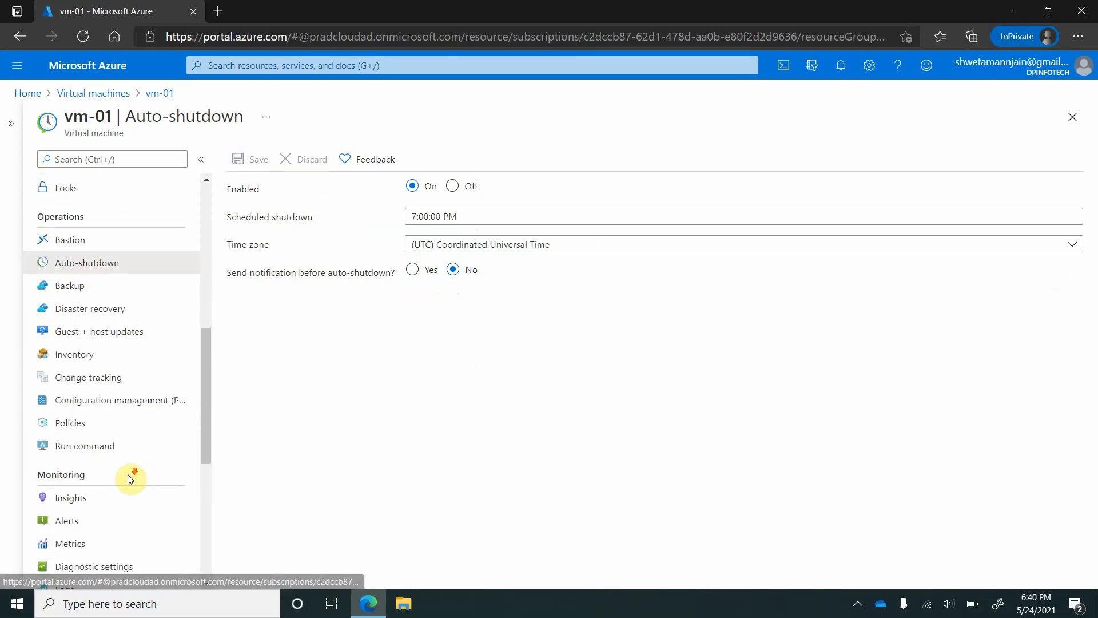
scroll(129, 482, down, 2)
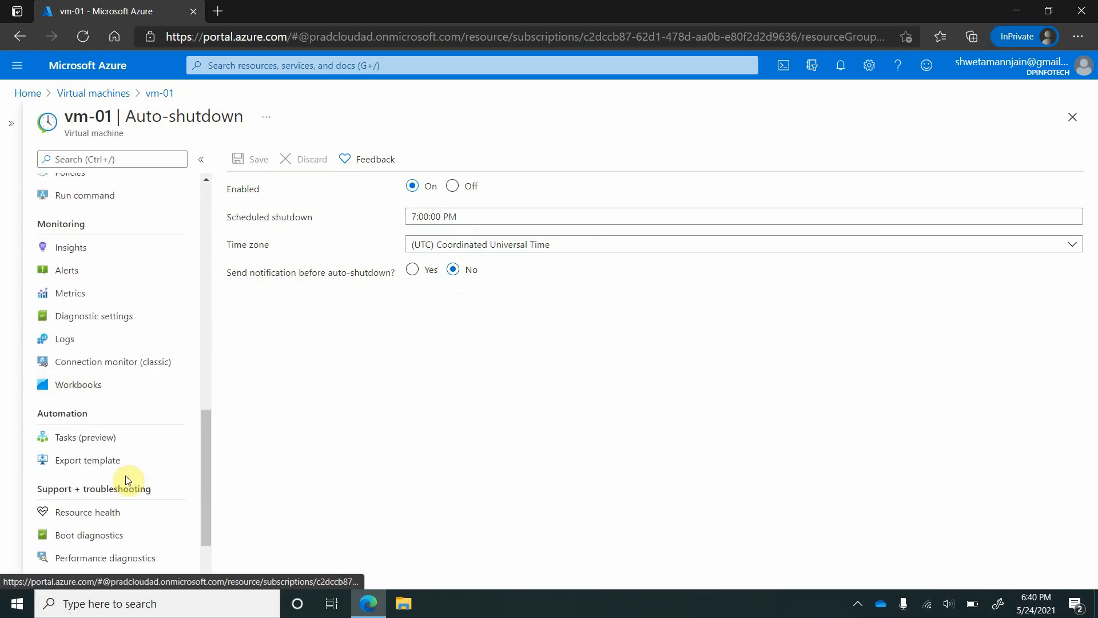
click(108, 441)
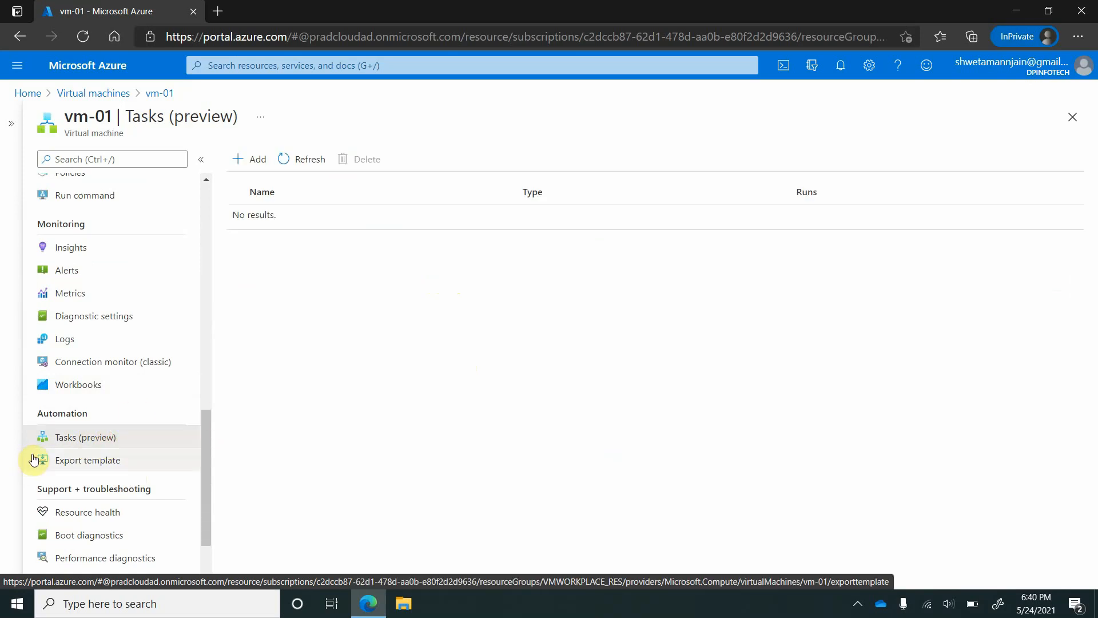
click(259, 167)
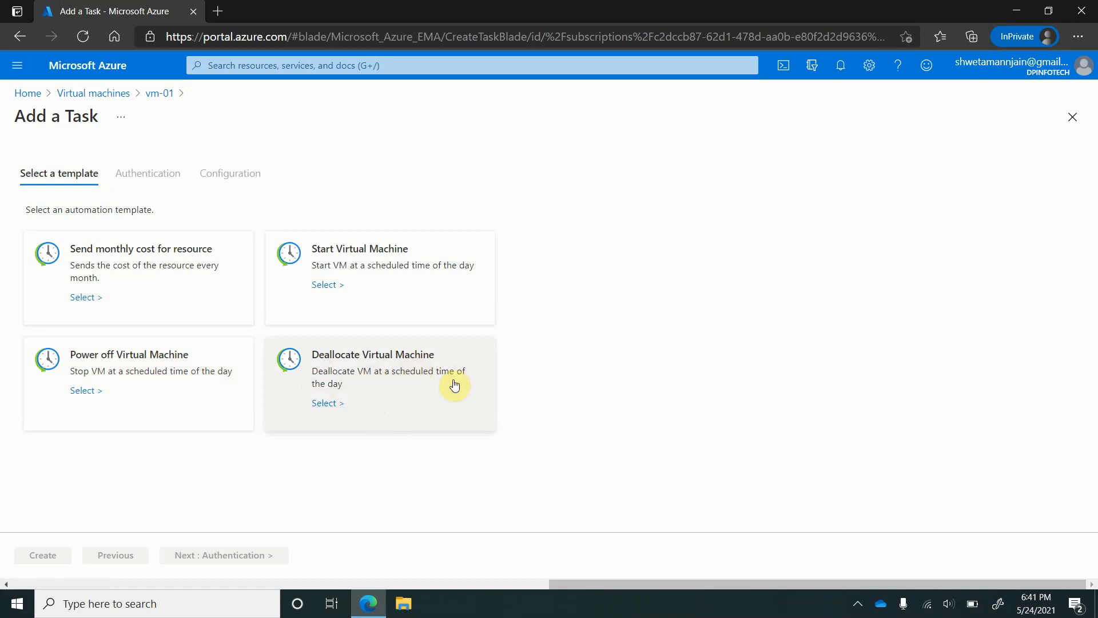
click(126, 380)
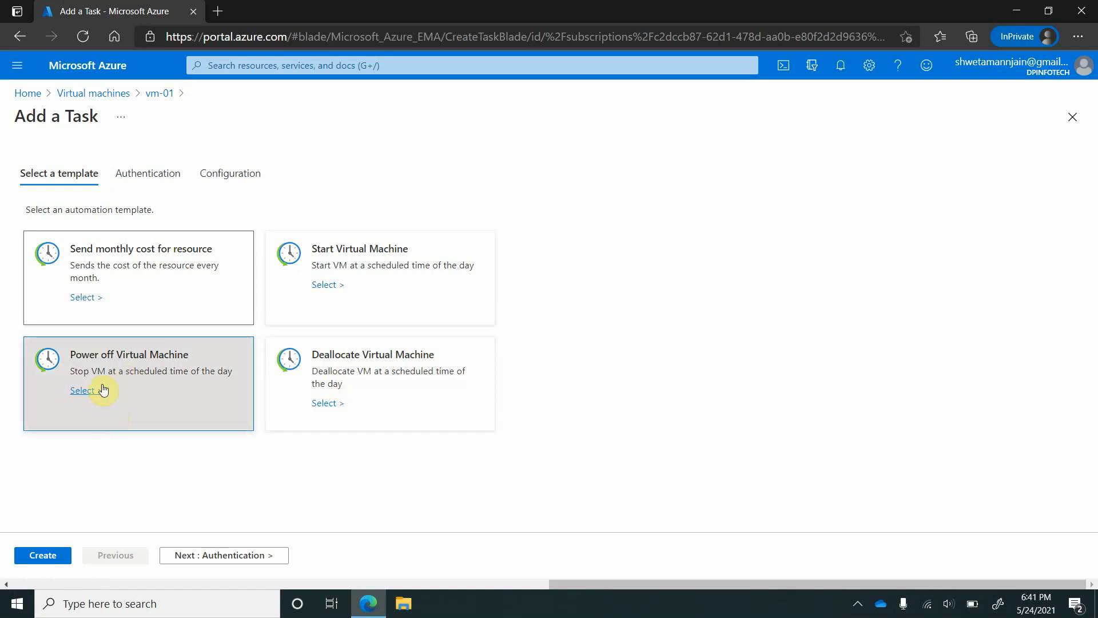
Review the task's Azure VM and Office 365 Outlook connections, including the option to add a new Azure VM connection
click(140, 173)
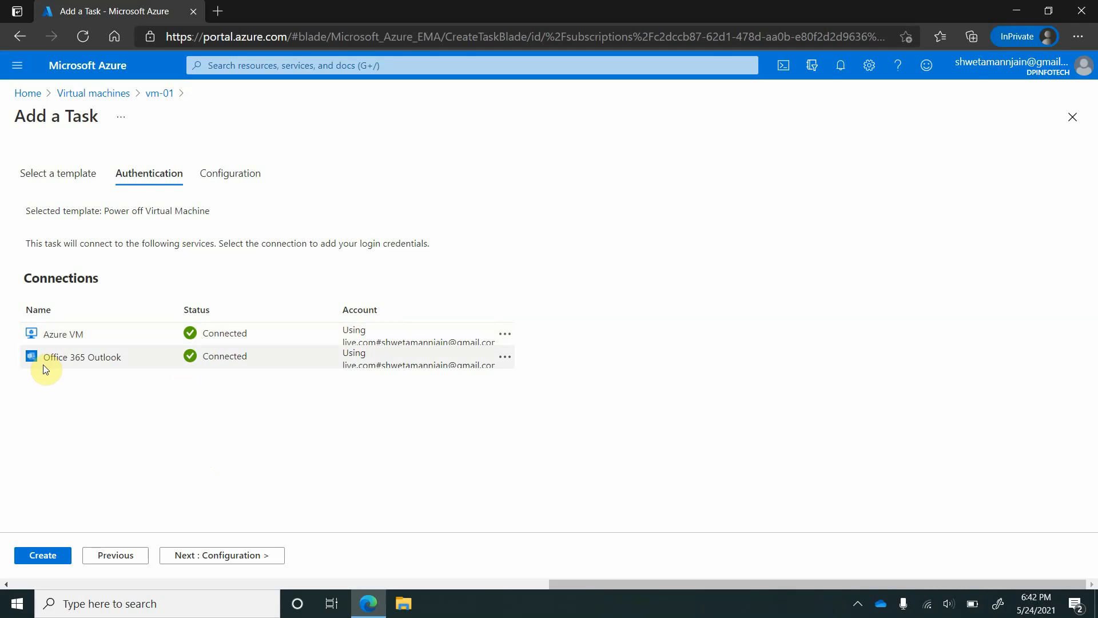
click(503, 337)
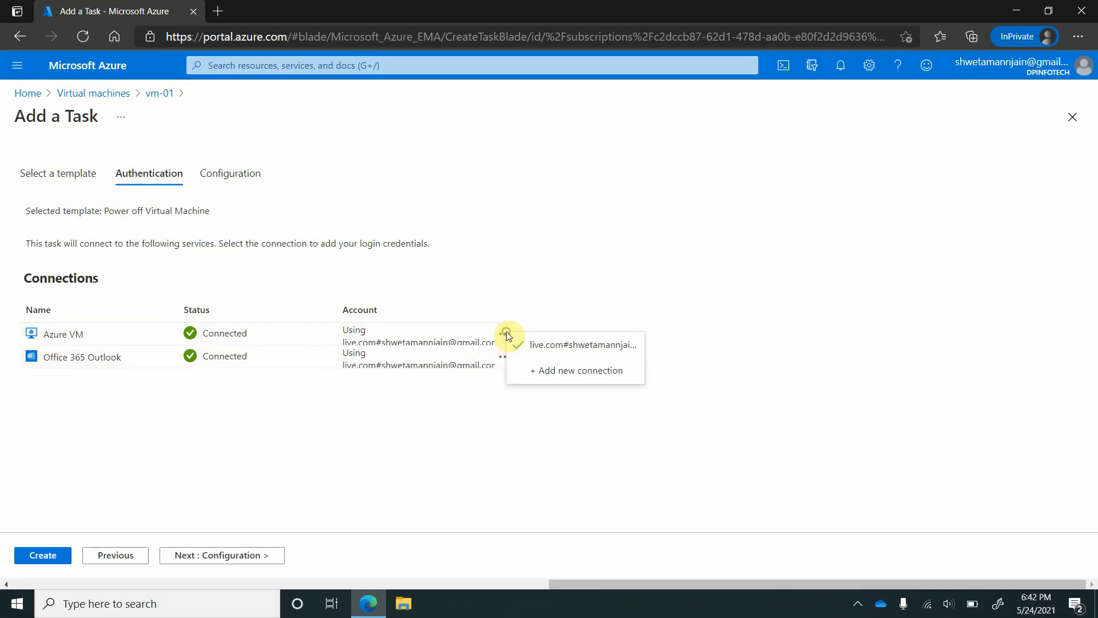
click(552, 372)
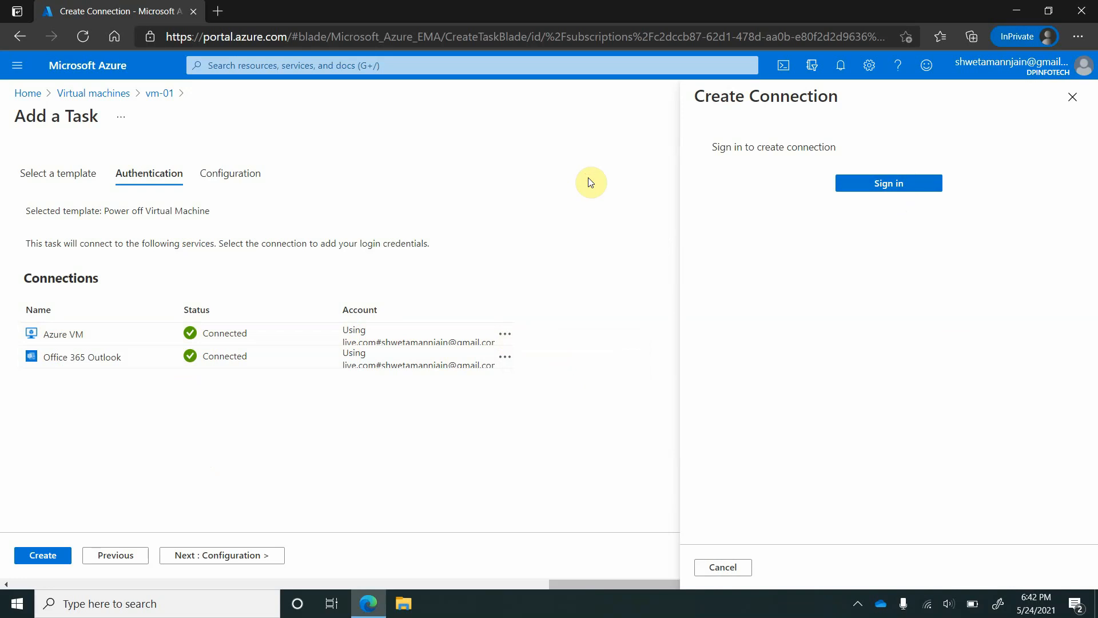
click(1072, 103)
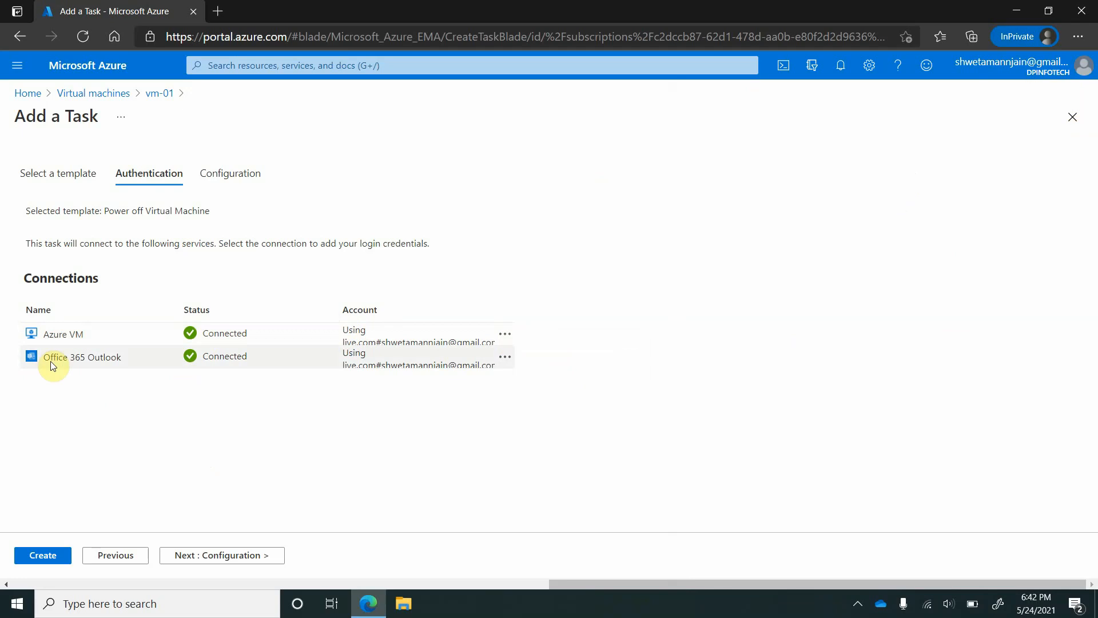
drag(59, 355, 116, 358)
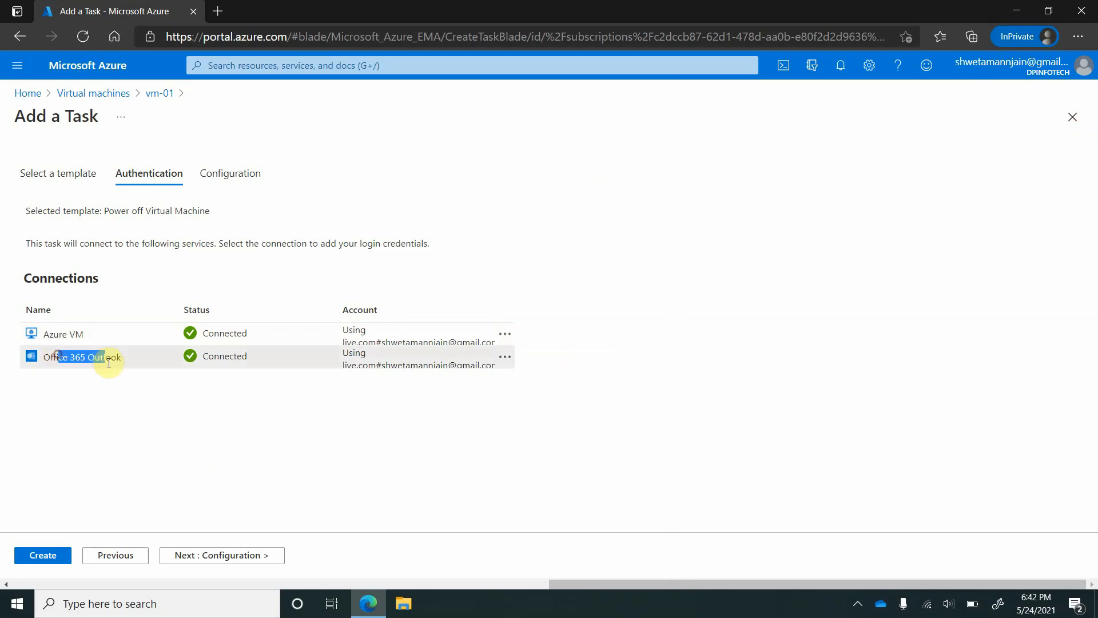
click(116, 395)
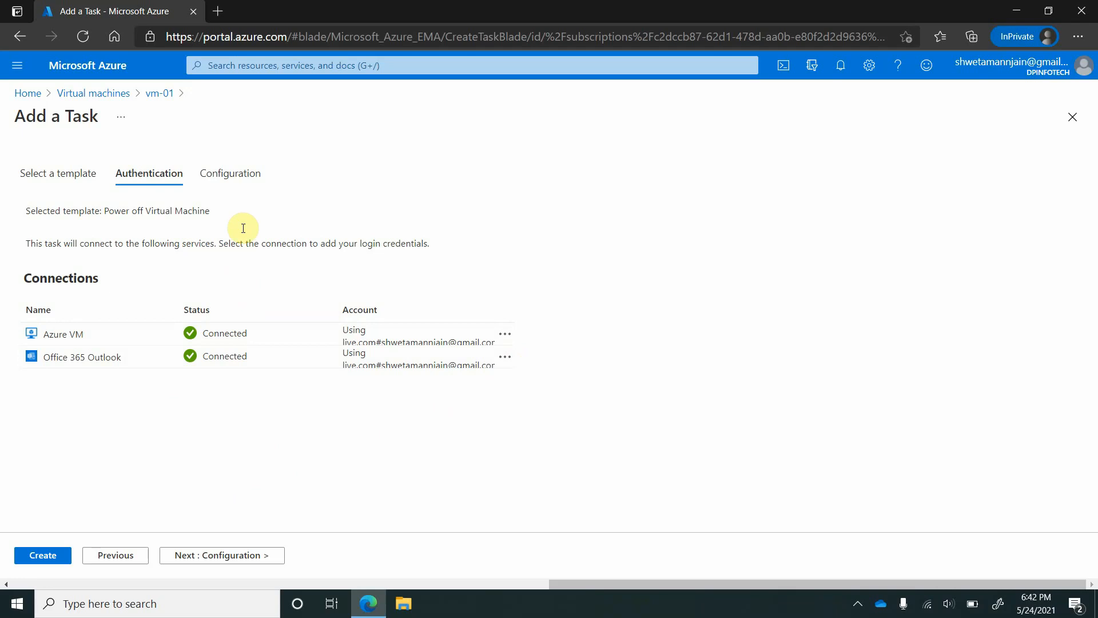
Name the power-off task vm-01-poweroff in the task configuration
click(241, 181)
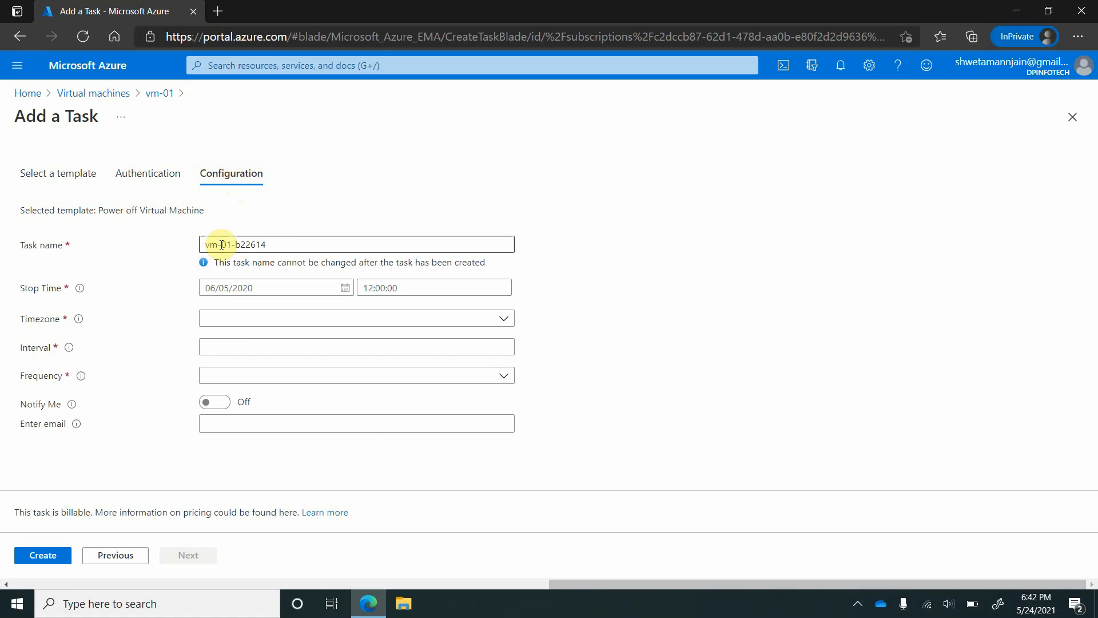
drag(236, 245, 317, 243)
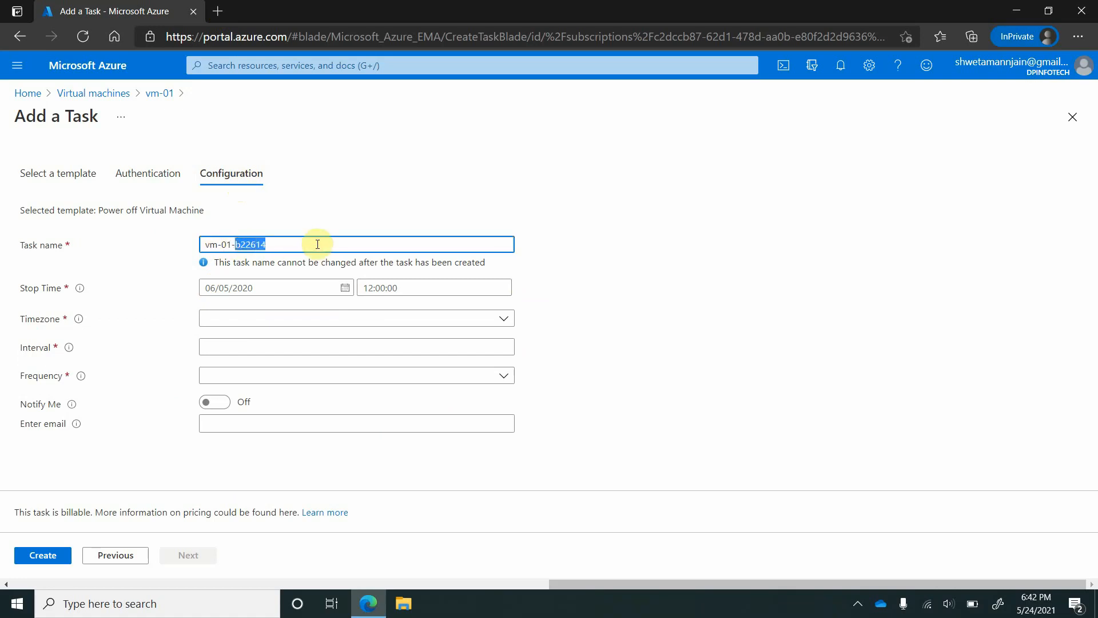
text(poweroff)
Set the task's stop time to 05/25/2021 at 12:00:00 AM in the Pacific Standard Time timezone
click(346, 287)
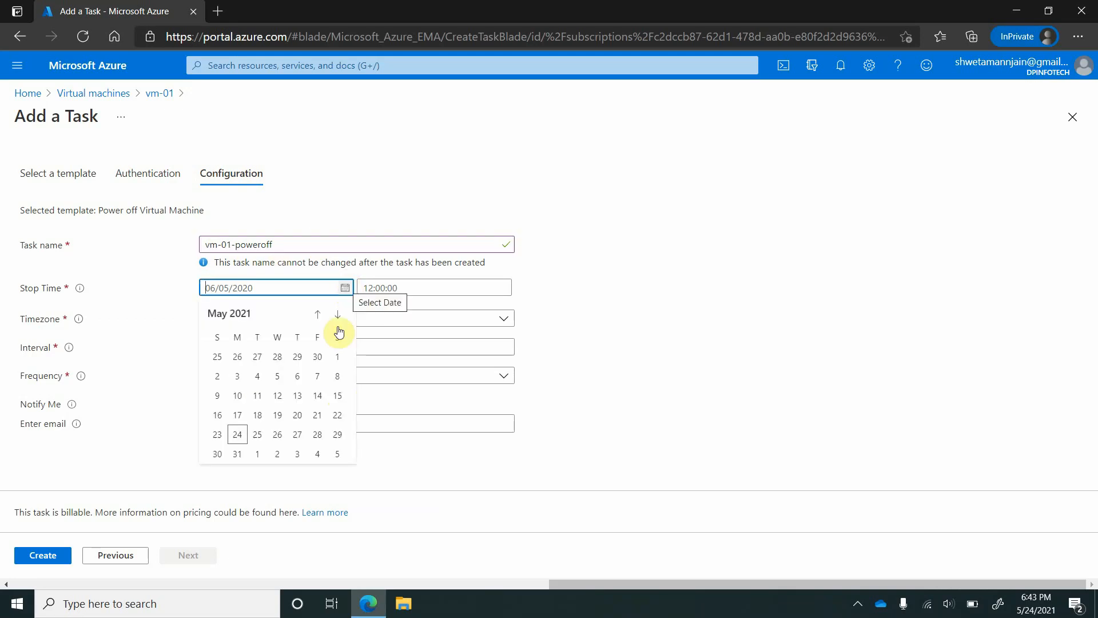
click(259, 436)
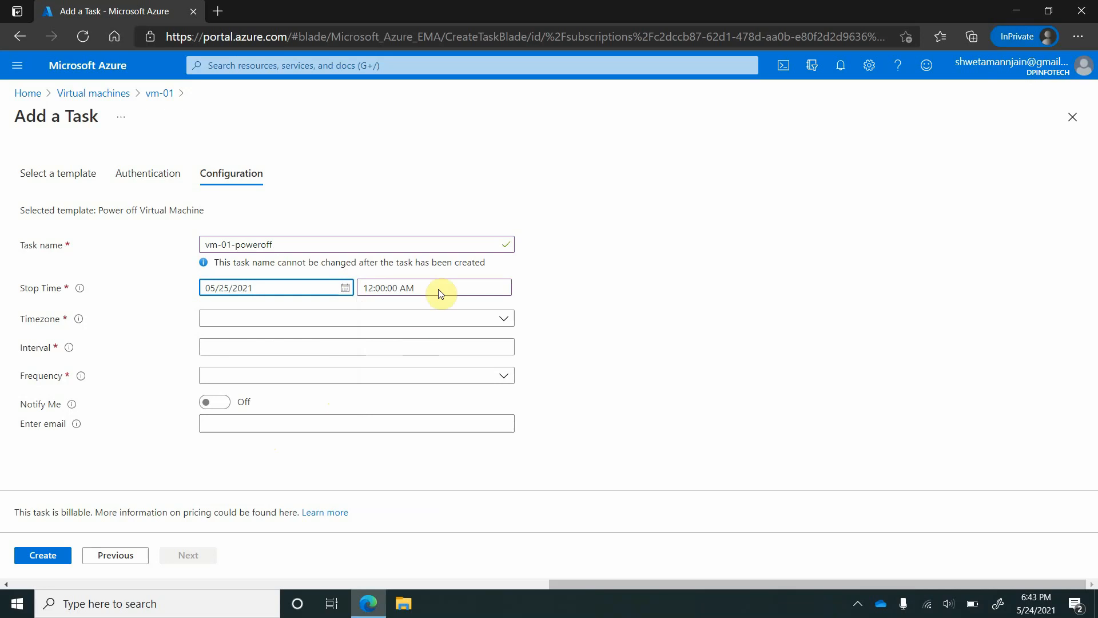
click(304, 319)
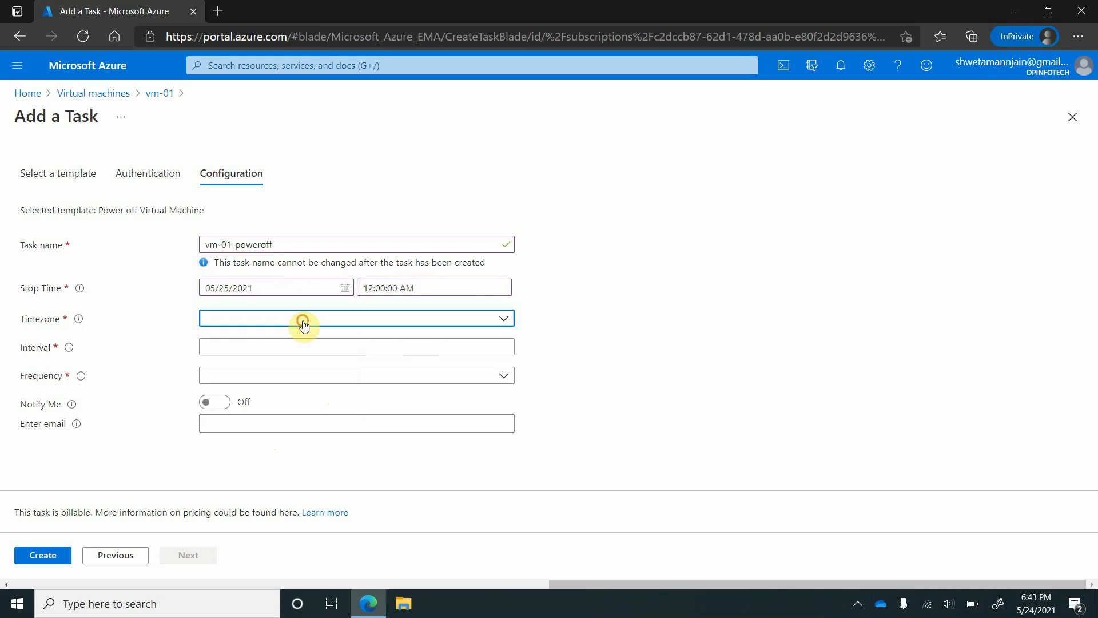
scroll(355, 497, down, 1)
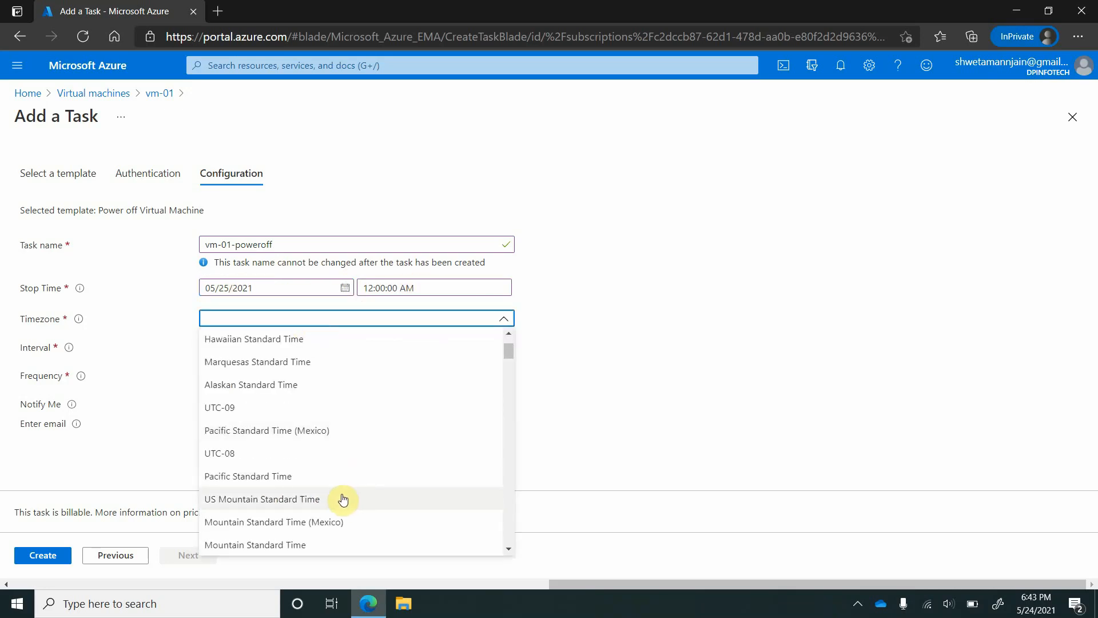
click(320, 483)
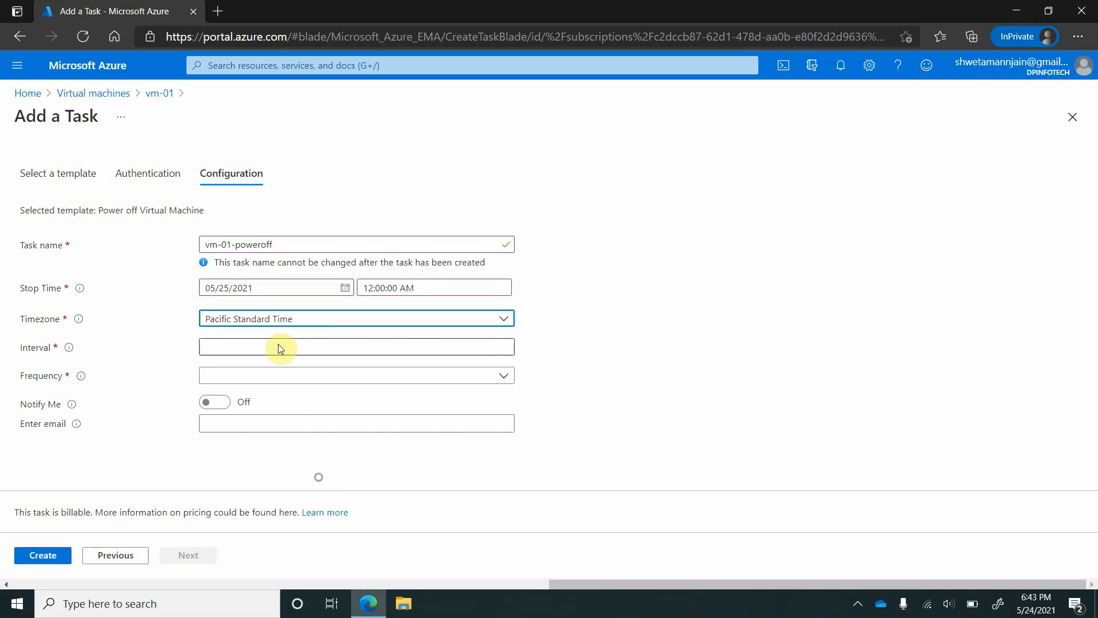
Set the task to recur at an interval of 1 with Day frequency, and create it
click(247, 348)
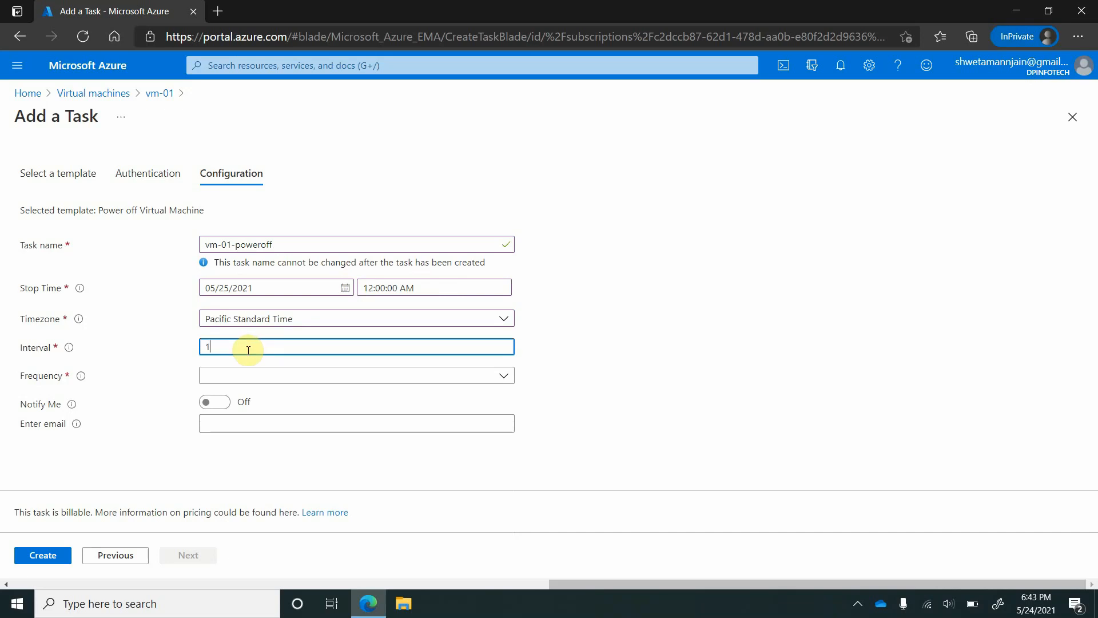
click(596, 337)
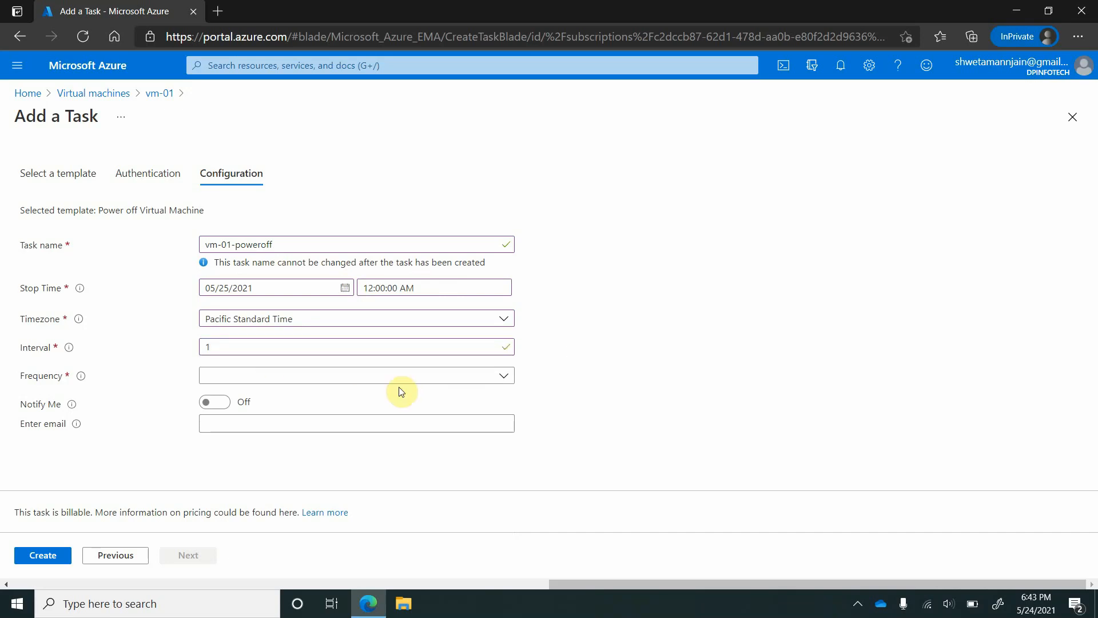
click(286, 375)
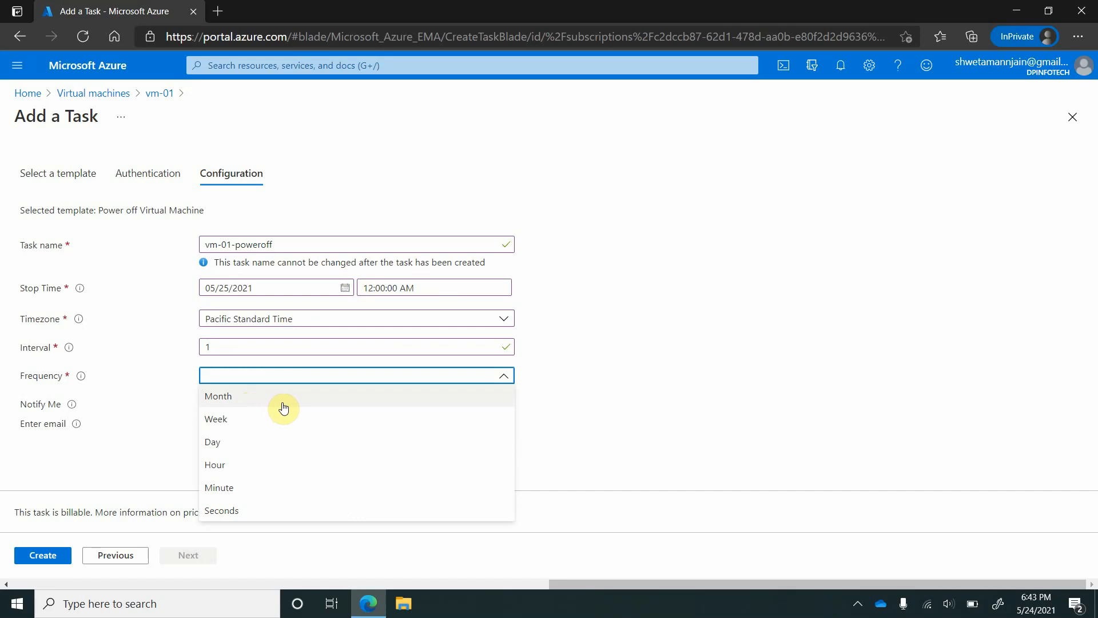
click(278, 442)
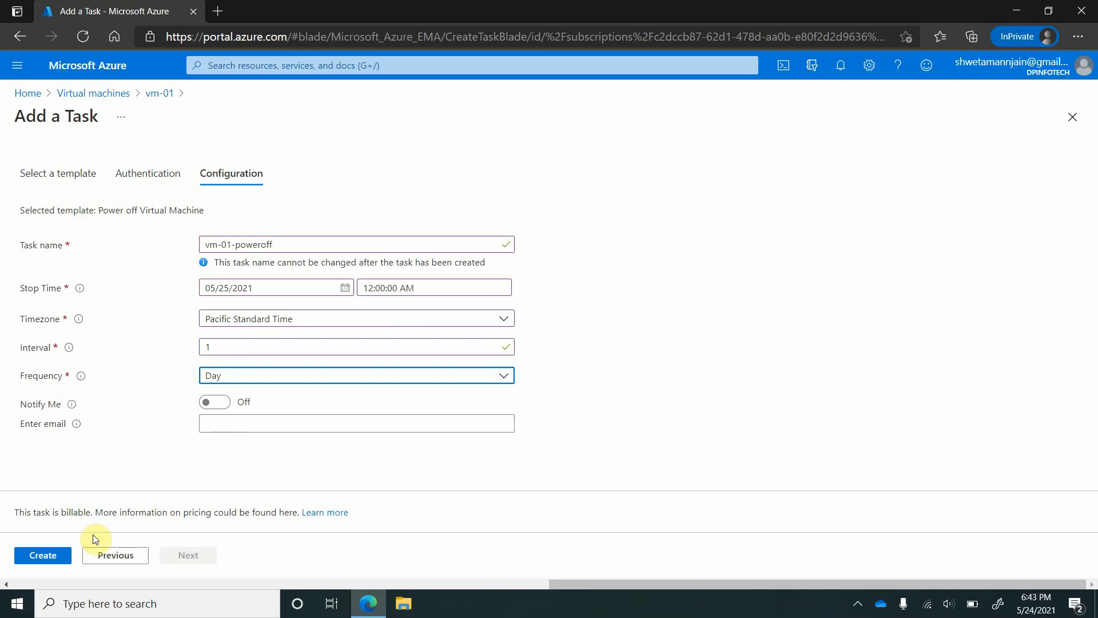
click(61, 559)
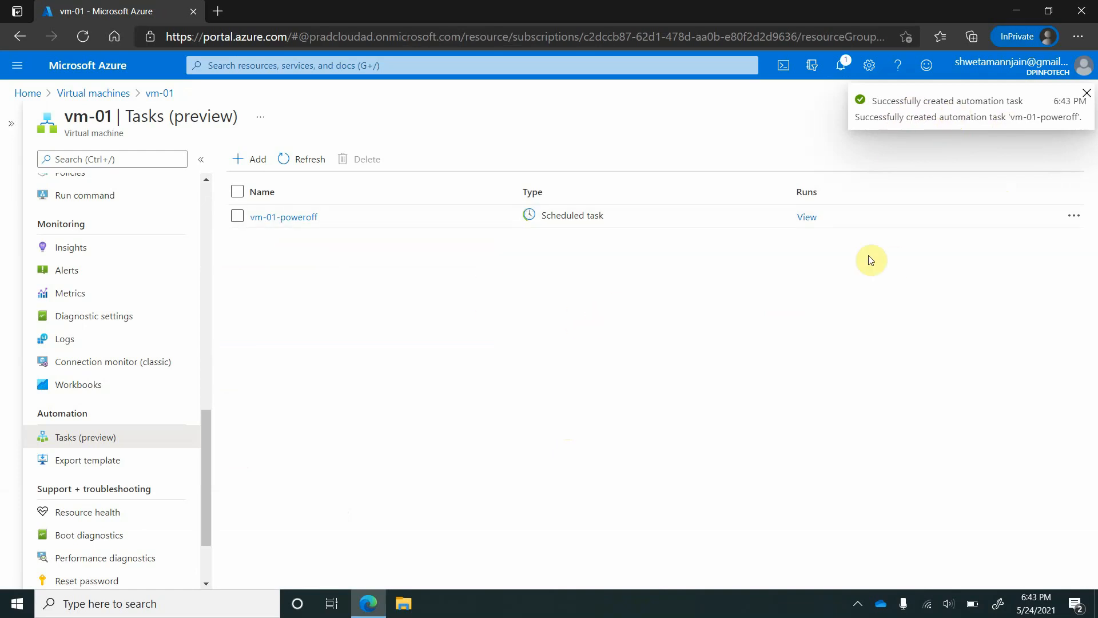
Refresh the vm-01 task list and view the runs history of the vm-01-poweroff task
click(301, 159)
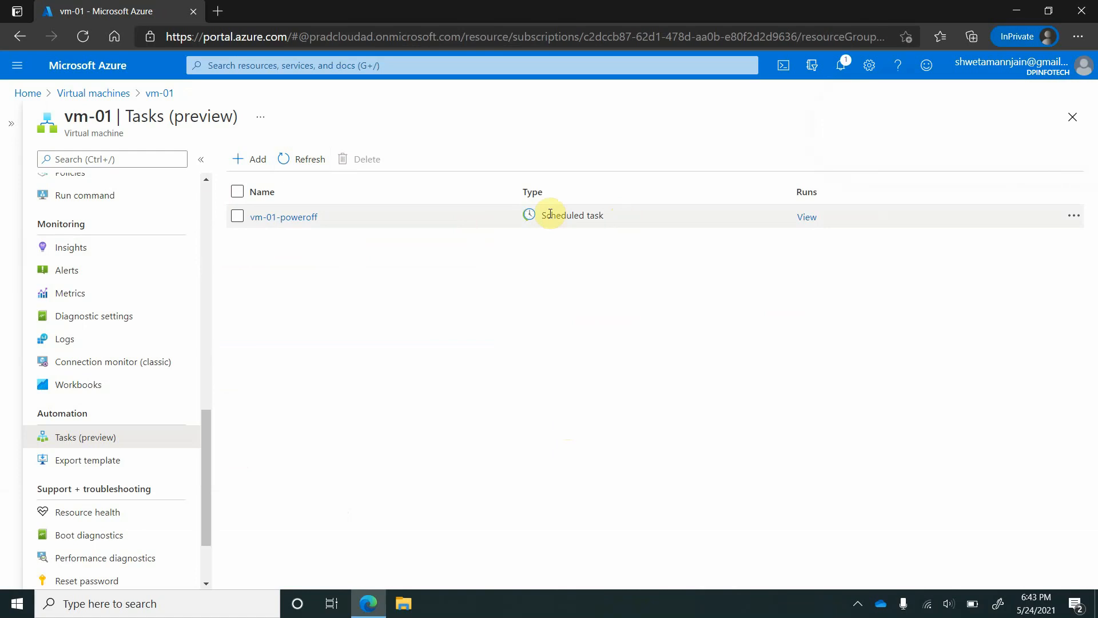
drag(549, 215, 608, 221)
click(608, 318)
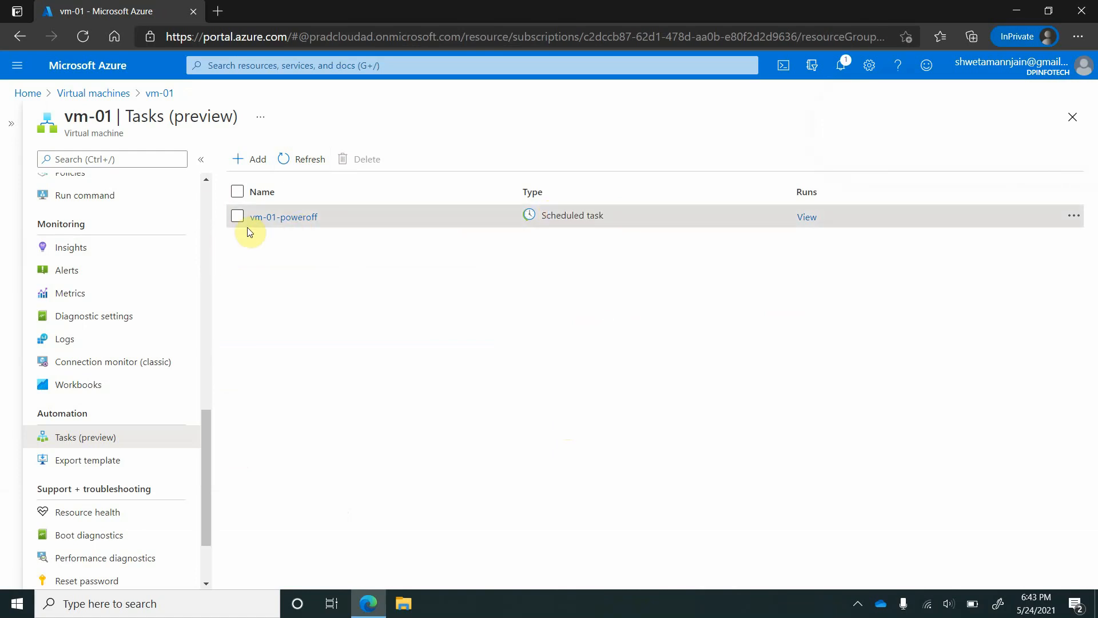
click(807, 218)
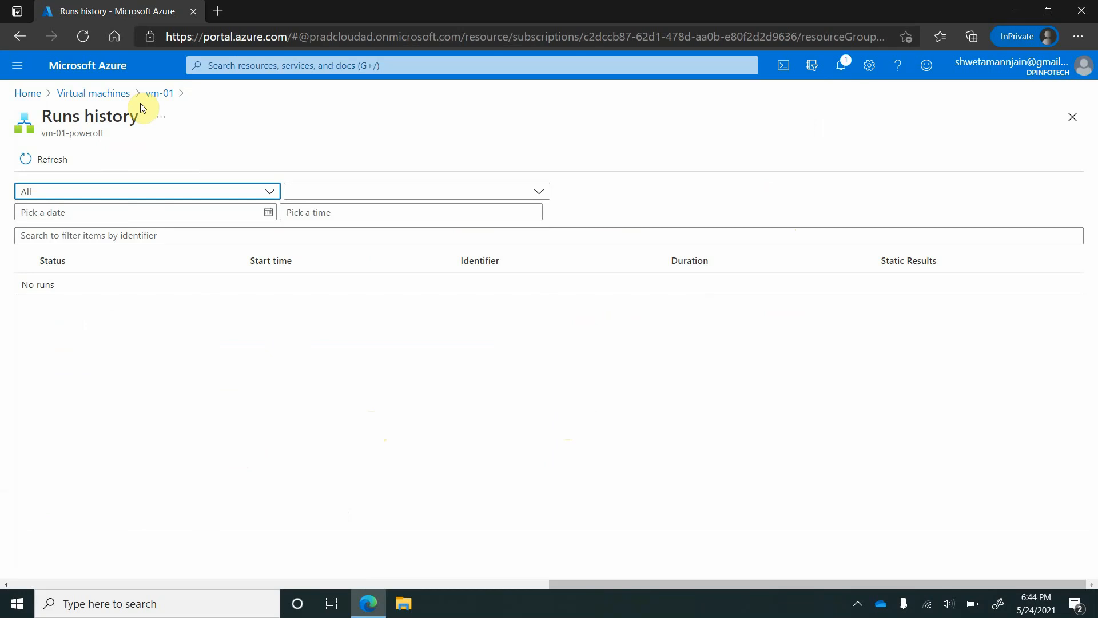
Return to the virtual machines list and open the overview of vm-01
click(107, 93)
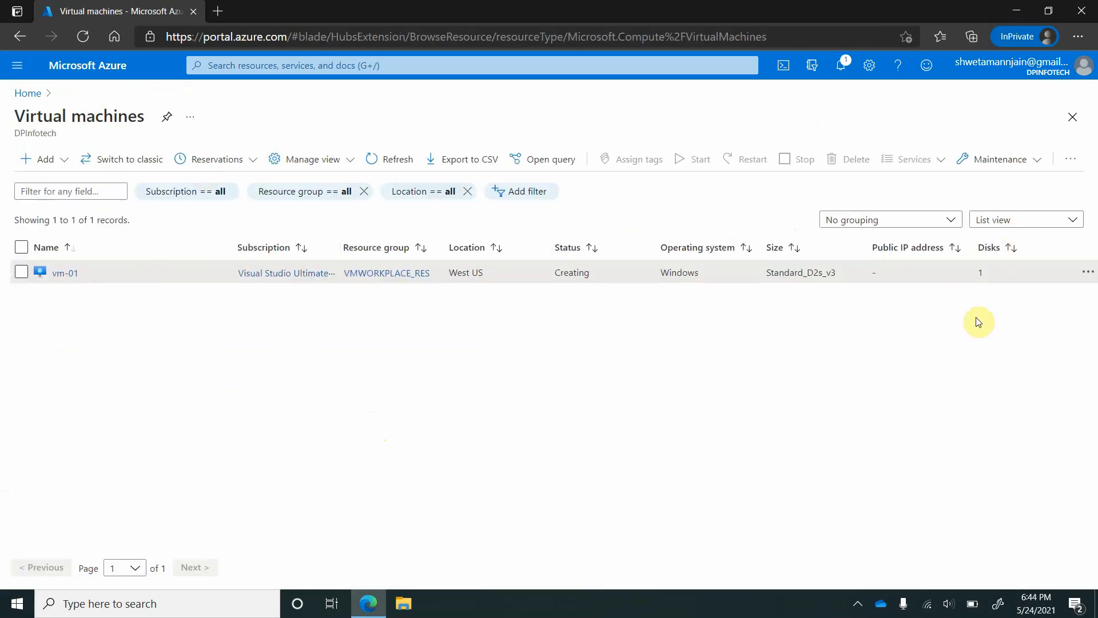
click(62, 272)
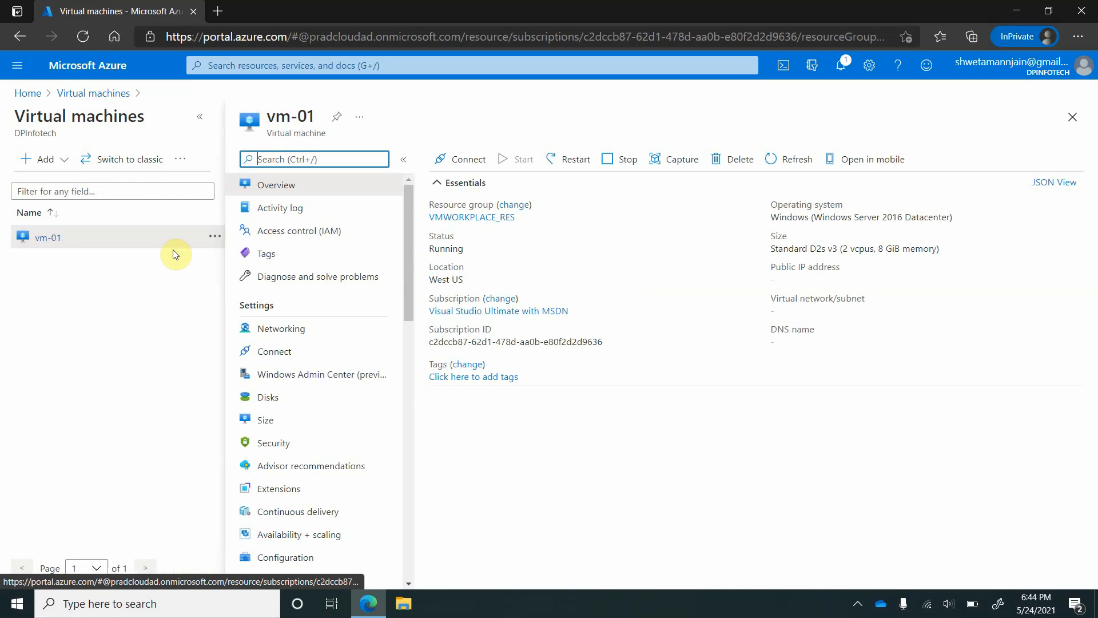
Expand the vm-01 overview to the full view and open the virtual machine's automation tasks
click(201, 117)
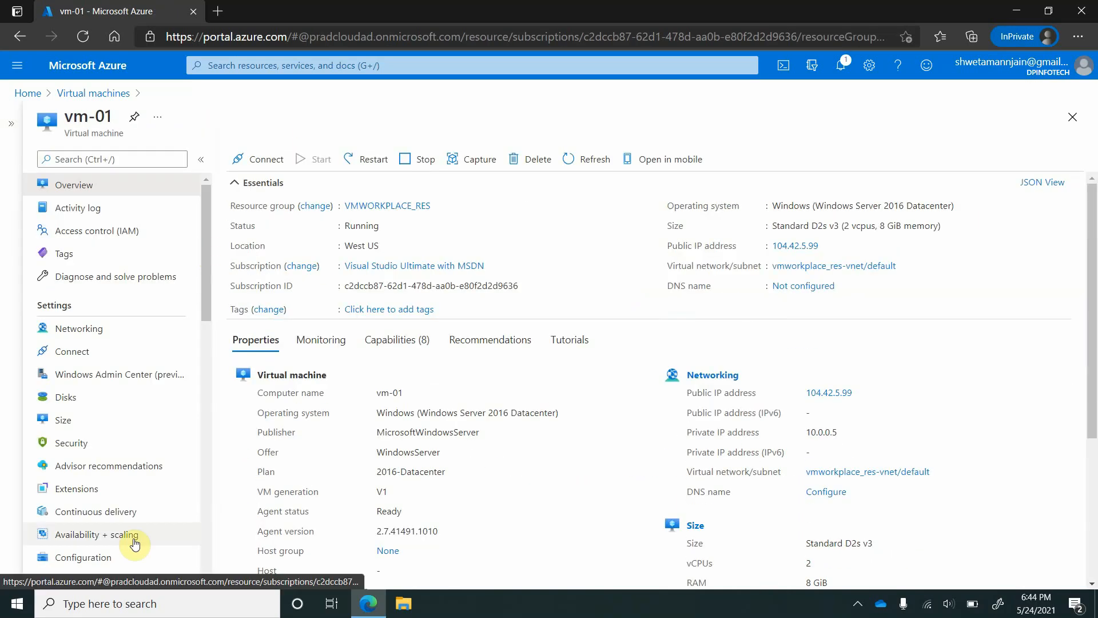
scroll(135, 543, down, 10)
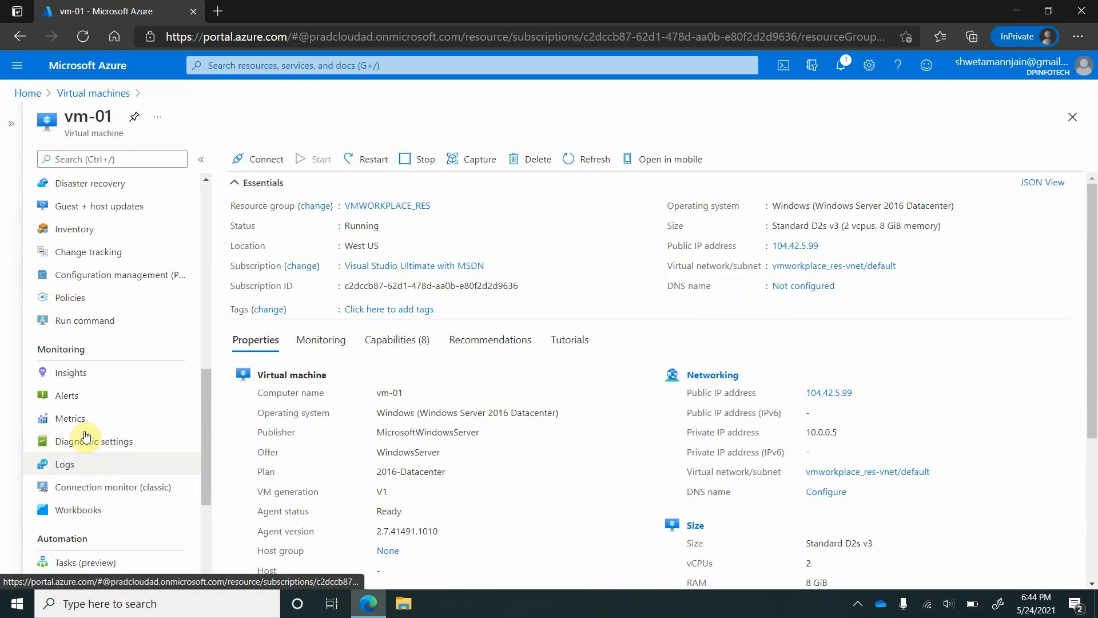
scroll(85, 437, down, 3)
click(103, 373)
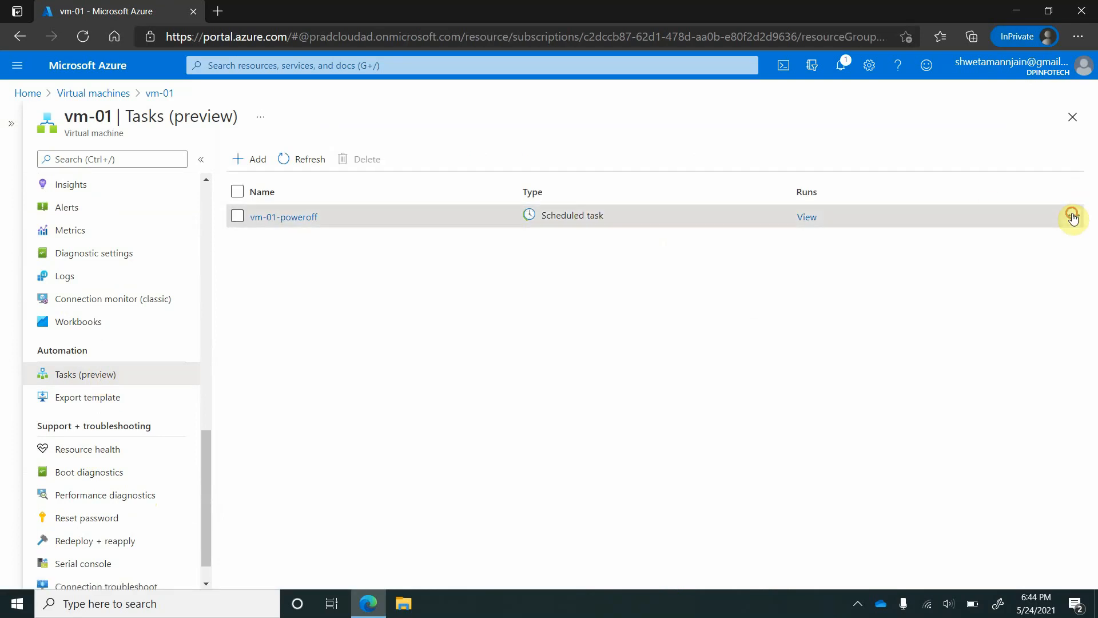
Open the vm-01-poweroff task in Logic Apps and show its workflow in the Logic app designer
click(1072, 217)
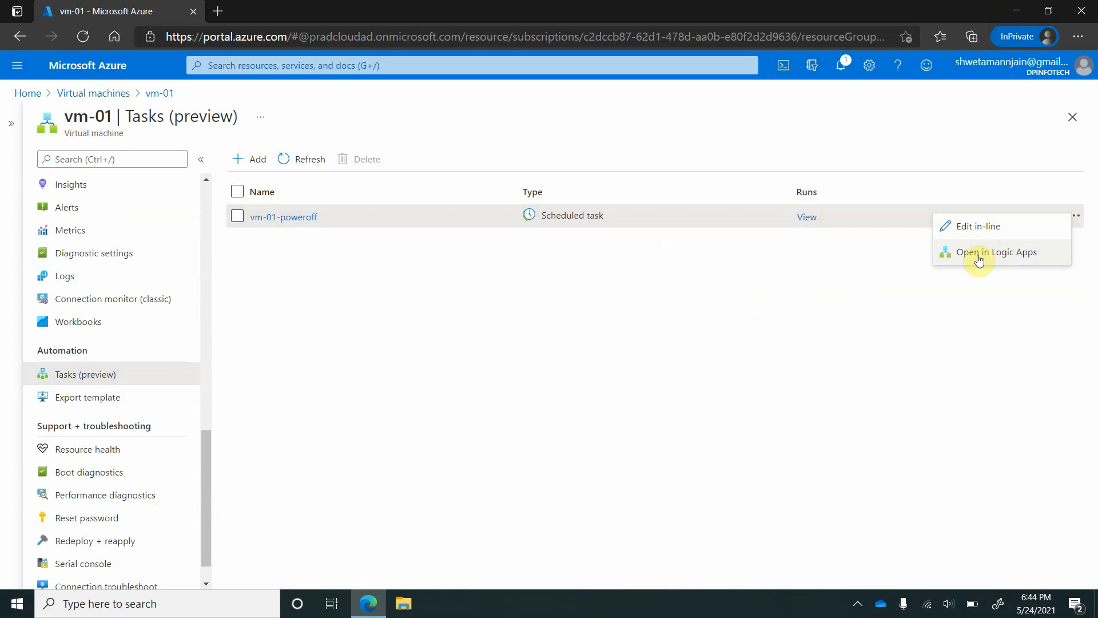
click(1010, 259)
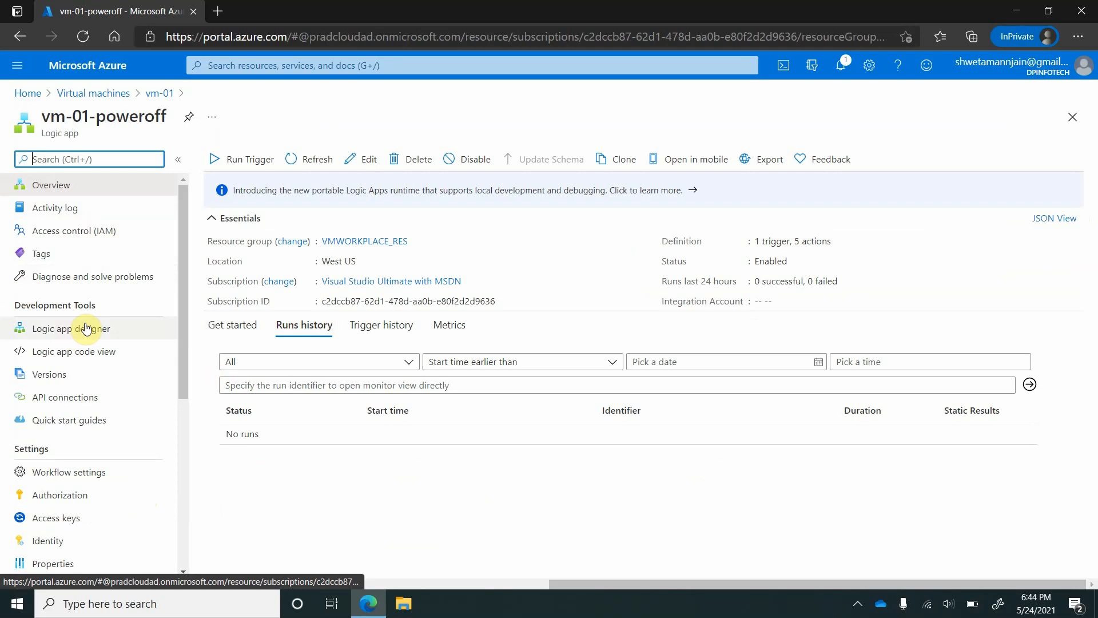
click(95, 337)
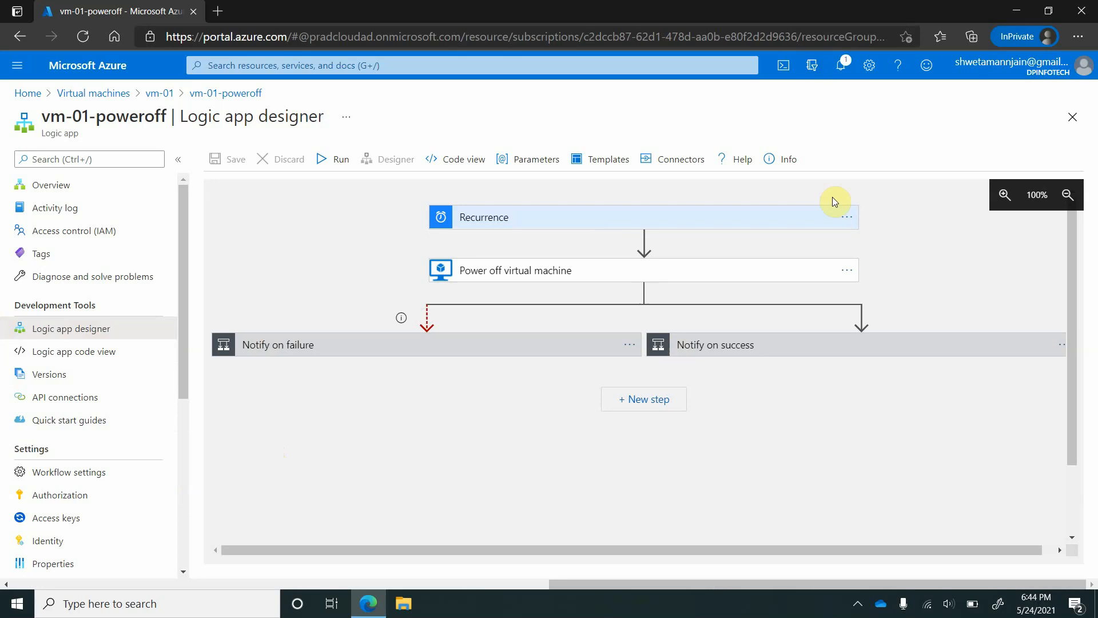
Look at the options available for the Recurrence trigger and the Power off virtual machine action, and expand that action's parameters
click(845, 220)
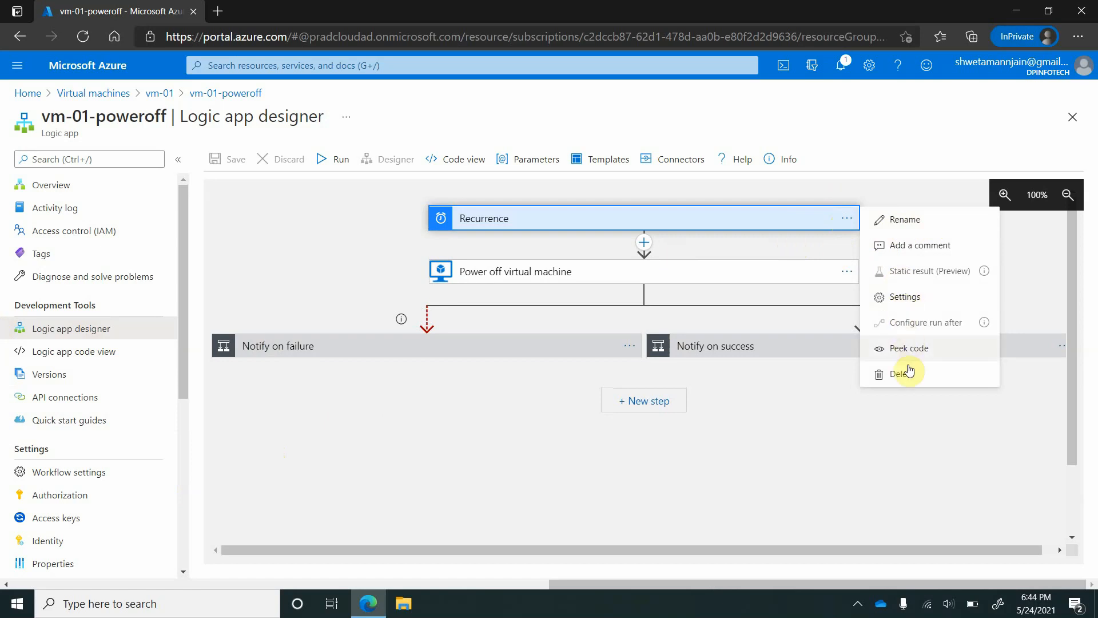
click(1029, 274)
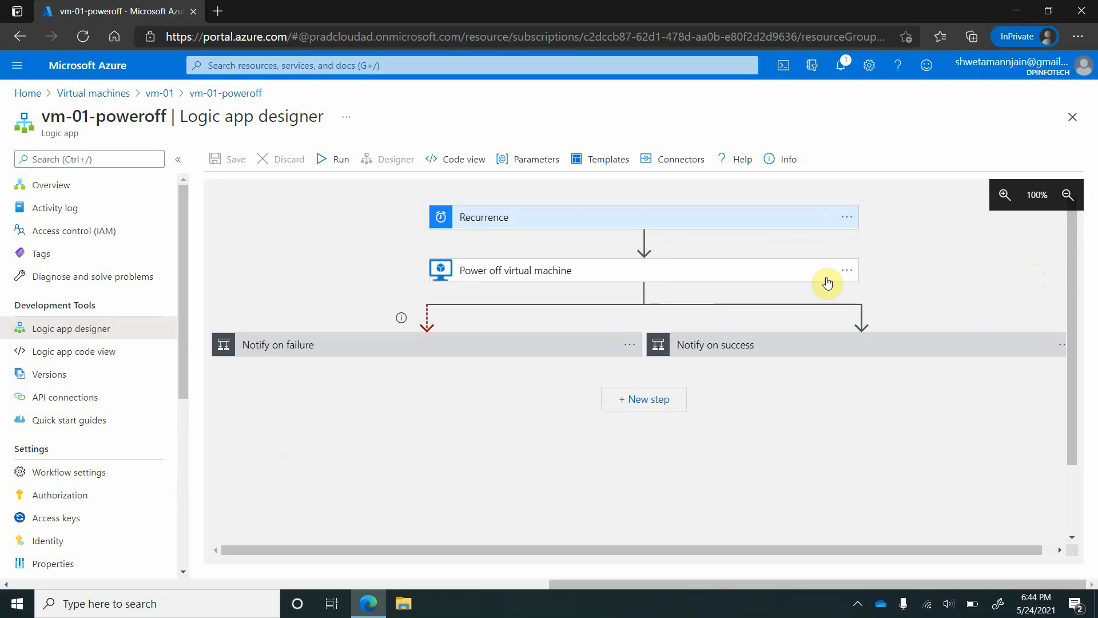
click(850, 272)
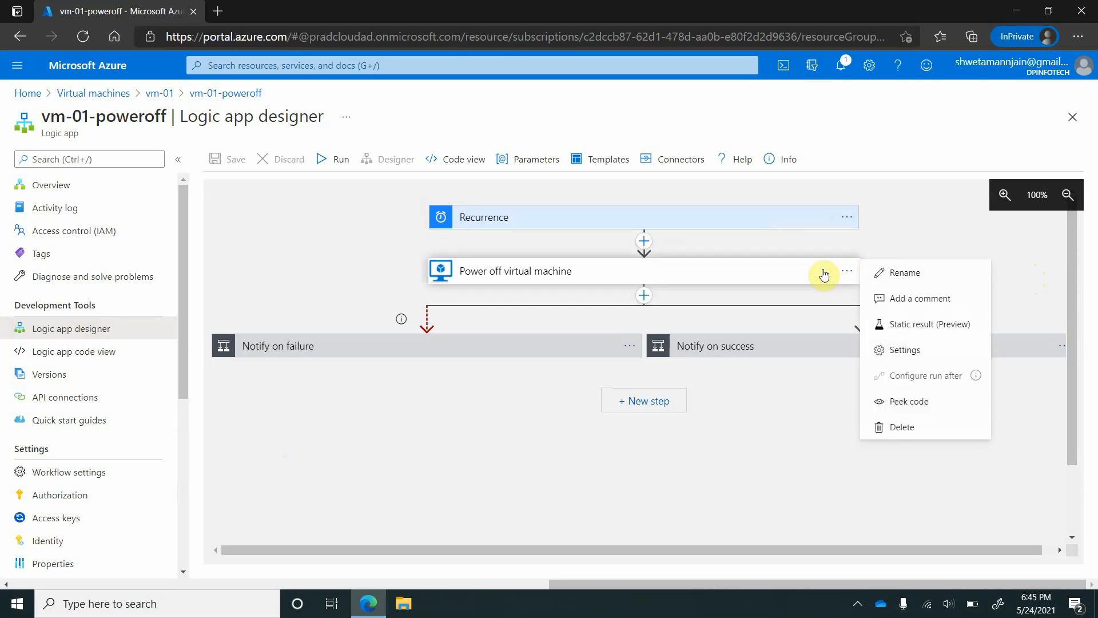
click(852, 275)
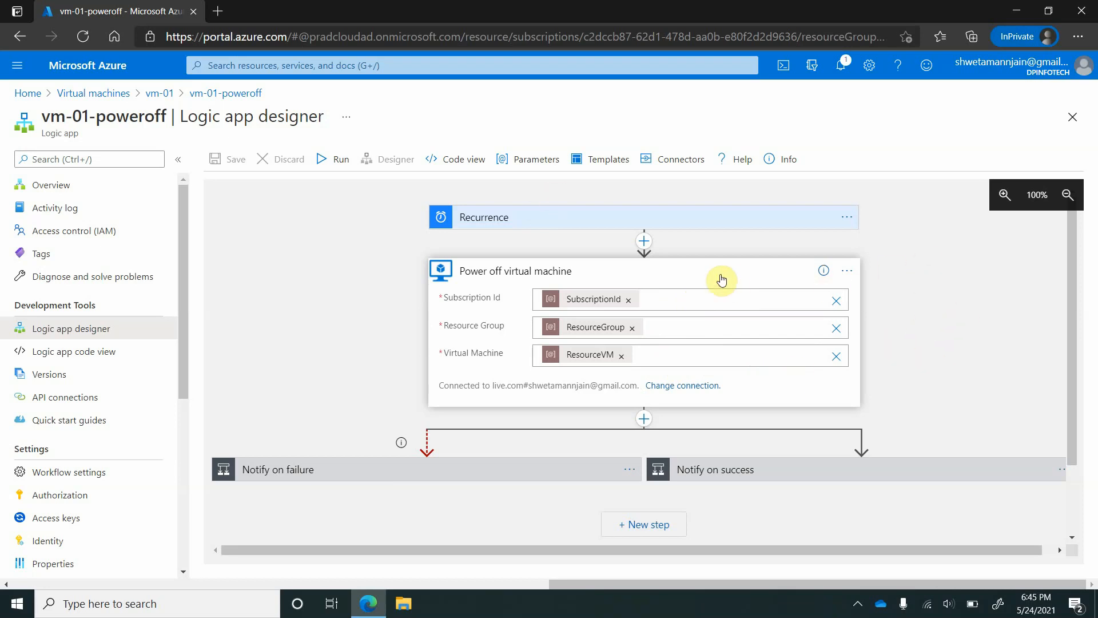
Review the settings of the Power off virtual machine action, from Secure Inputs through Tracked Properties, and collapse them
click(848, 275)
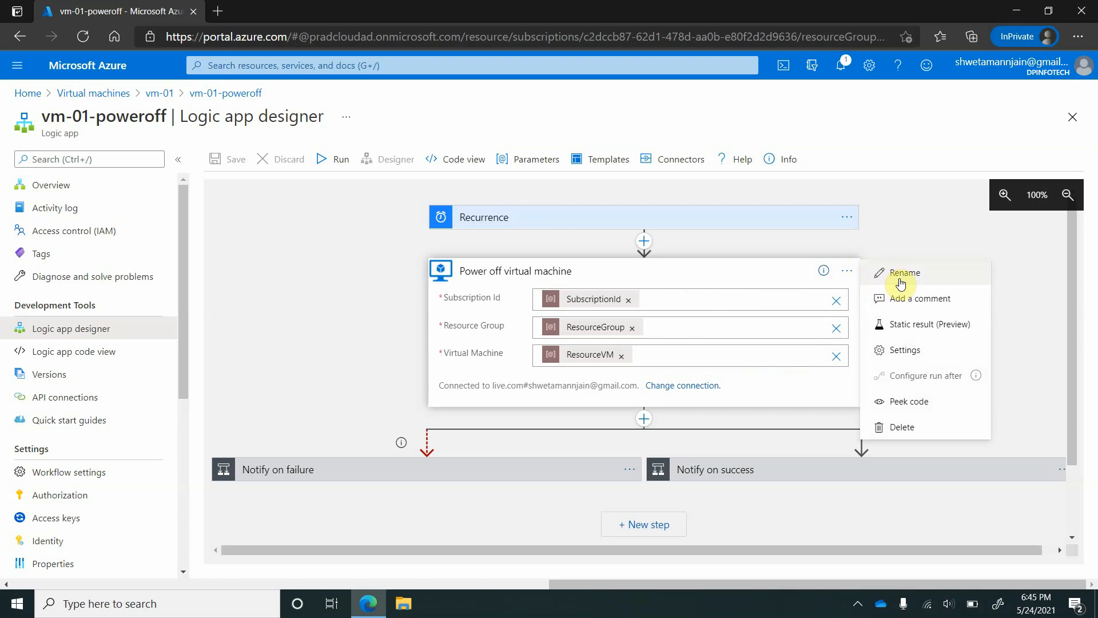
click(912, 350)
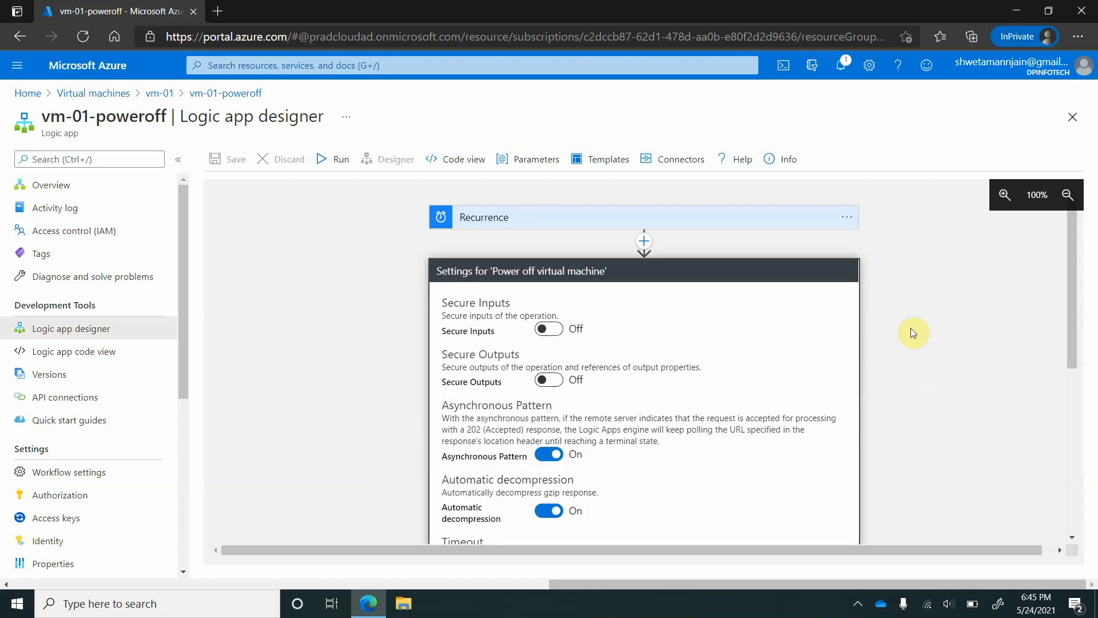
scroll(891, 496, down, 1)
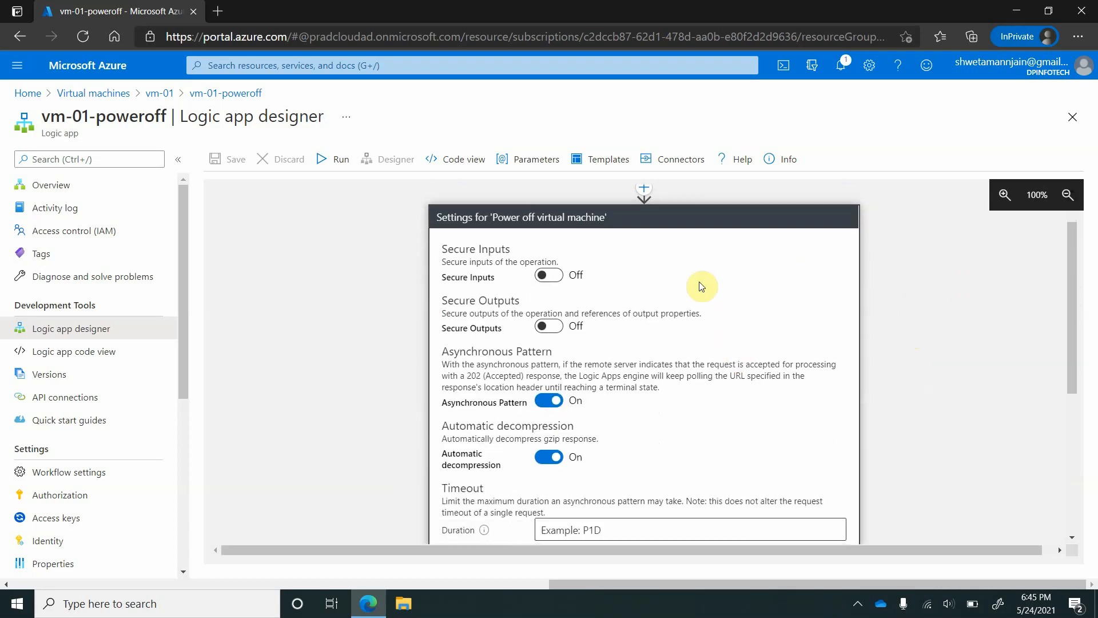
scroll(730, 332, down, 1)
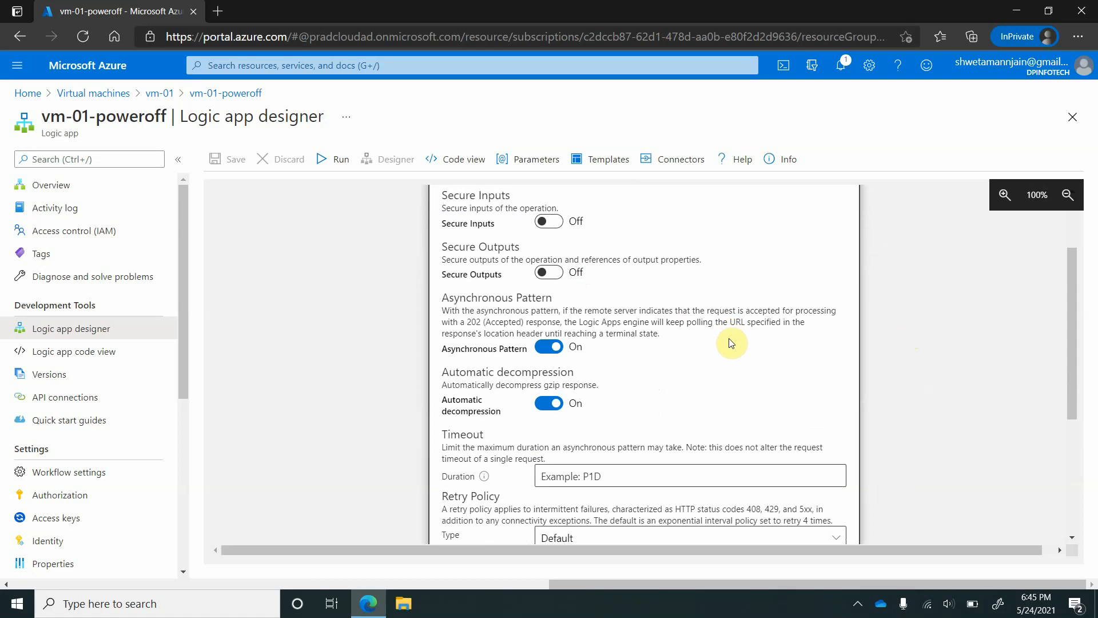
scroll(746, 354, down, 2)
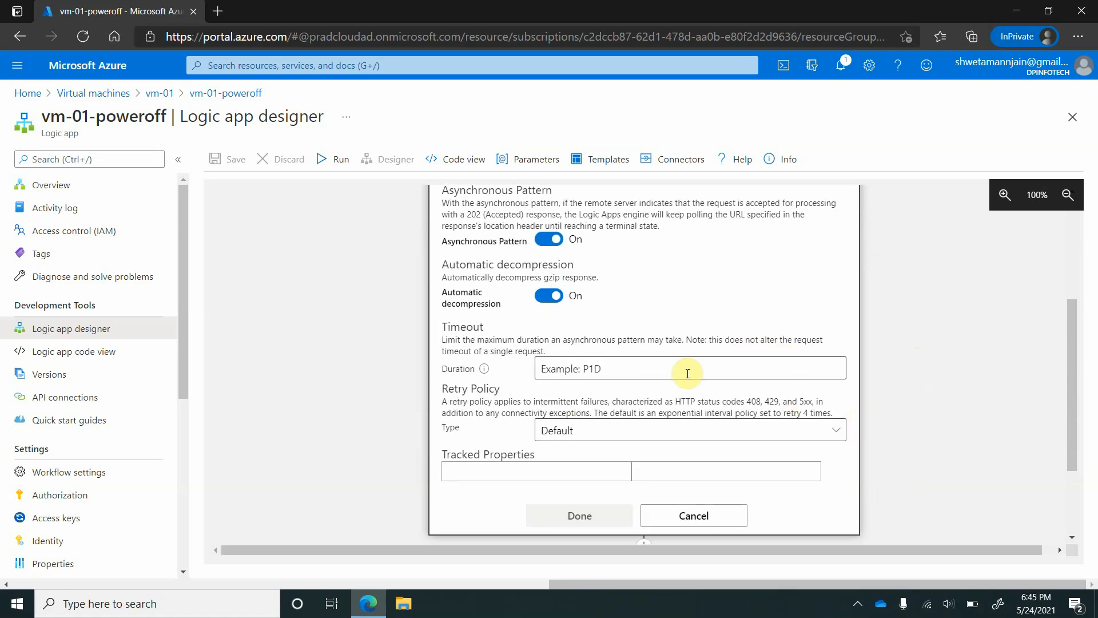
scroll(790, 403, up, 1)
scroll(701, 314, up, 3)
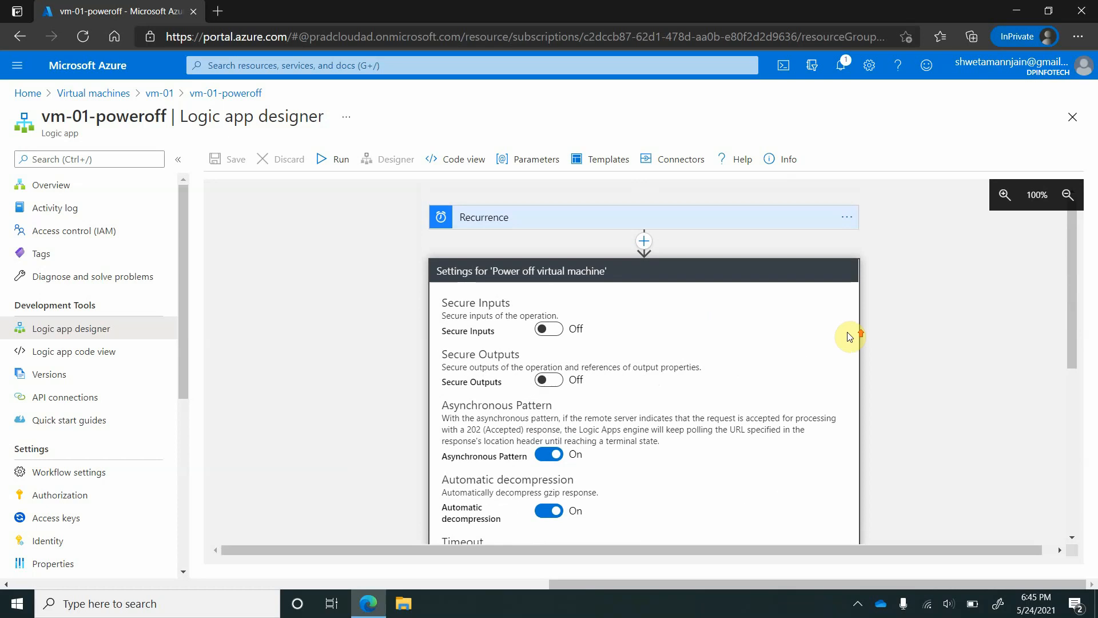
click(709, 276)
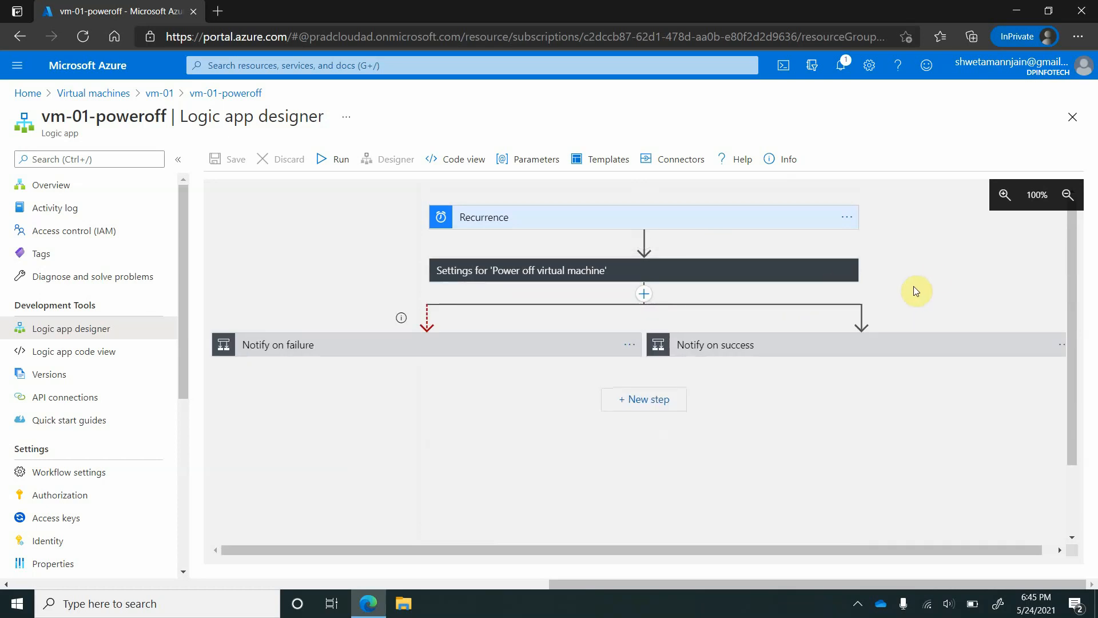